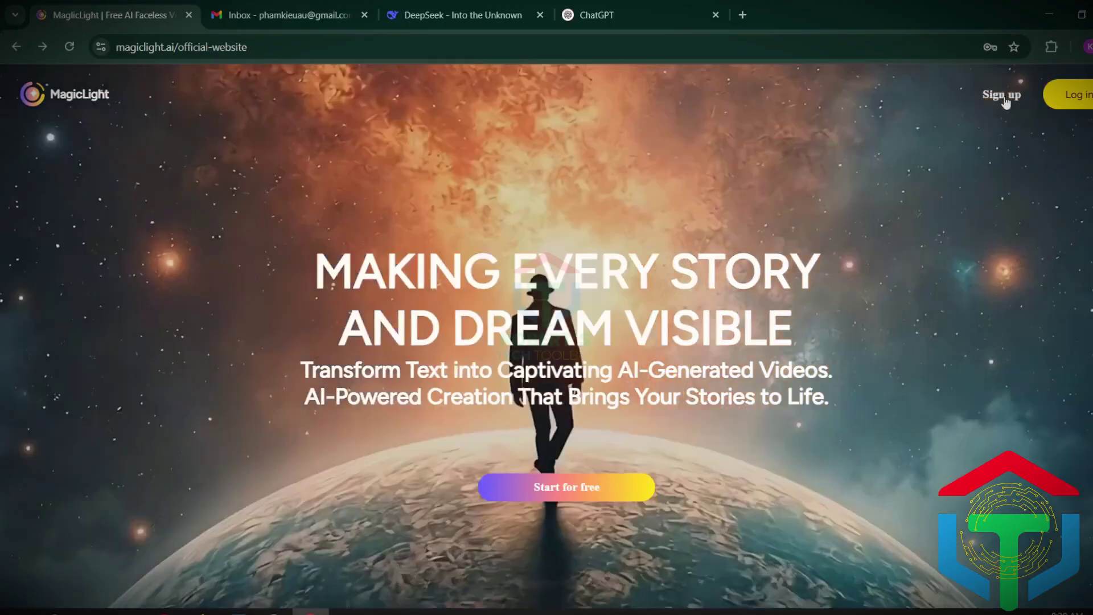
# - Register a new MagicLight account with email and verification code, then view the character library
pyautogui.click(1004, 96)
pyautogui.click(911, 490)
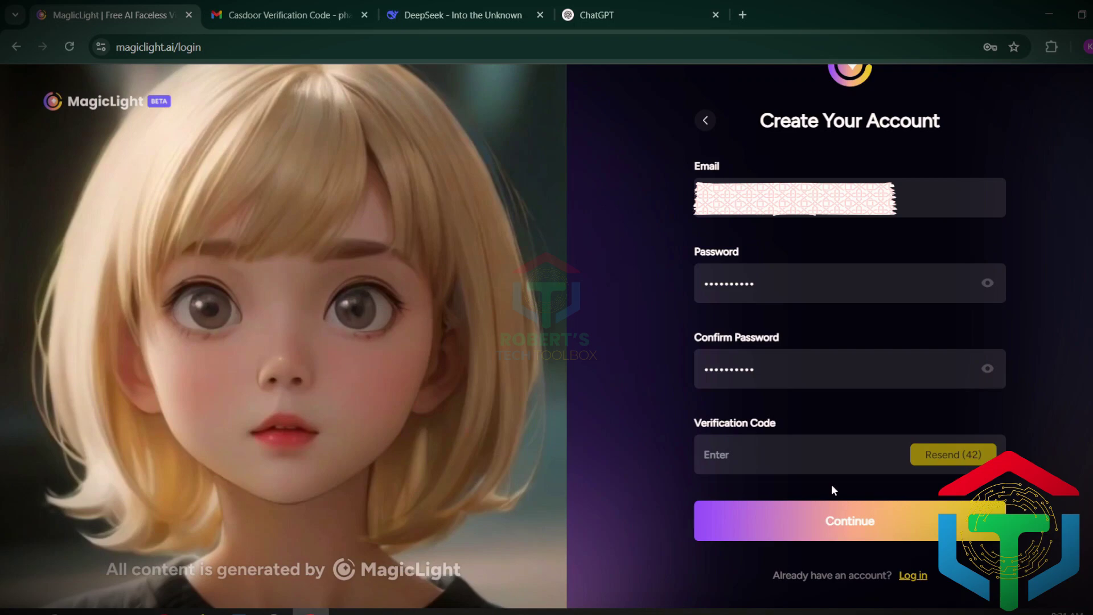
pyautogui.click(773, 453)
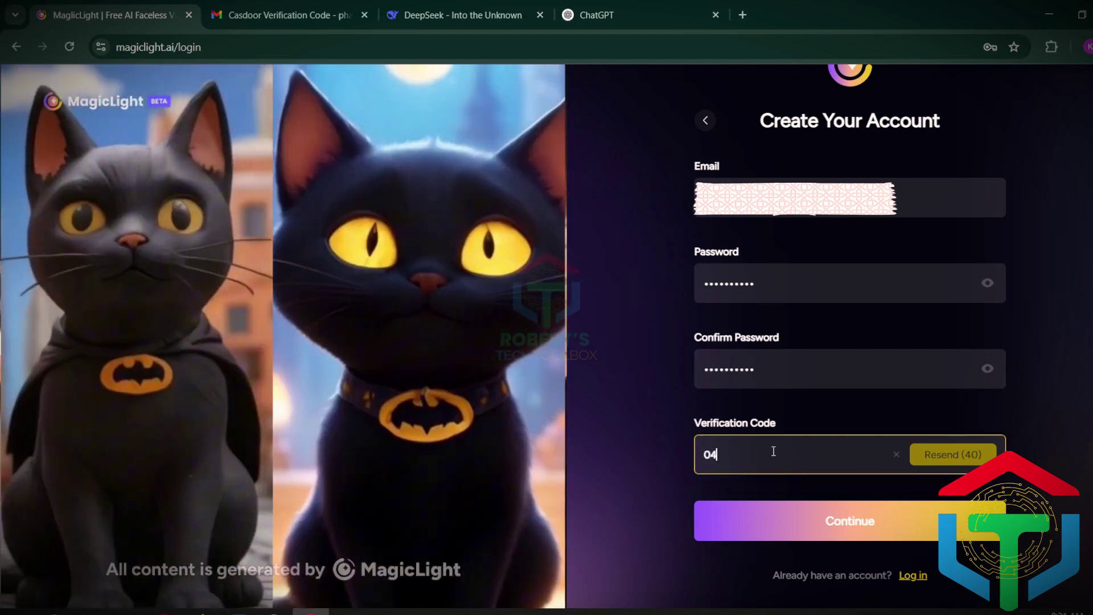
pyautogui.click(850, 521)
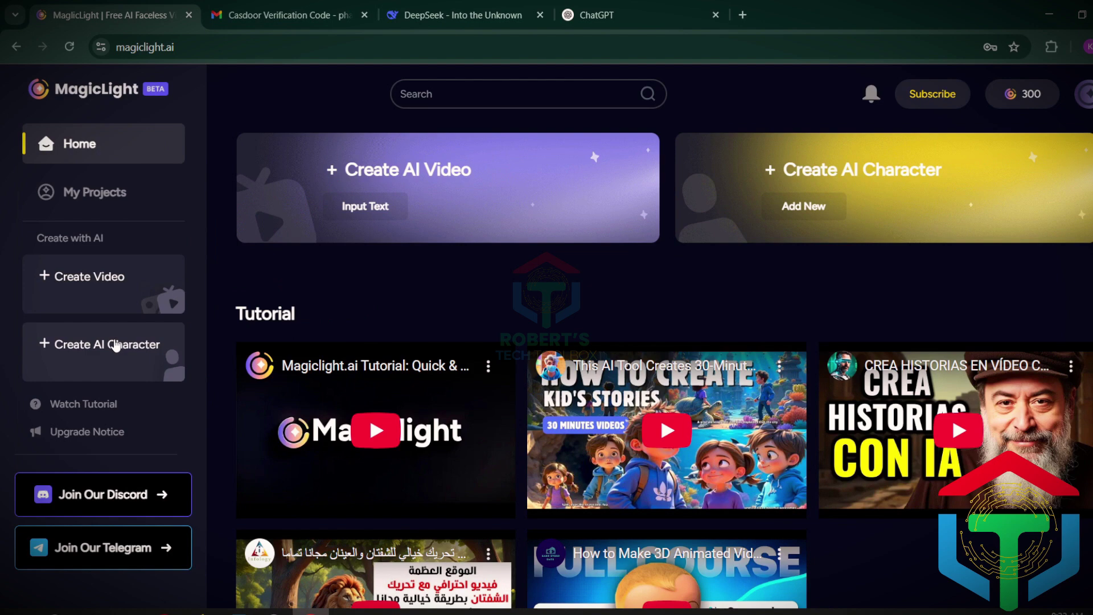
pyautogui.click(111, 348)
pyautogui.click(953, 83)
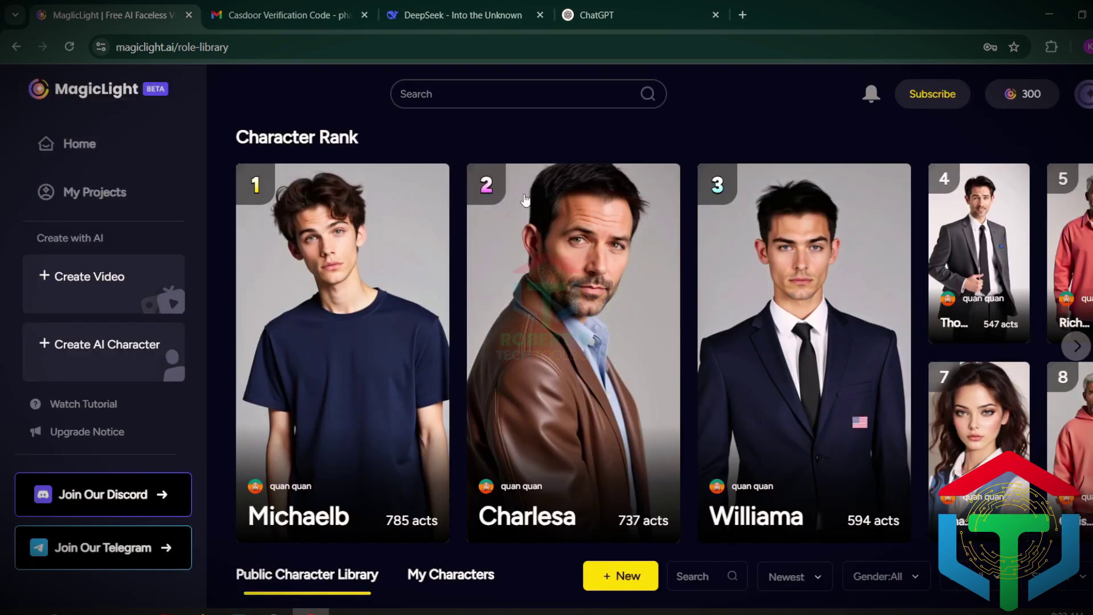
# - Start a new video project and enter a duck quest idea as the story prompt
pyautogui.click(78, 278)
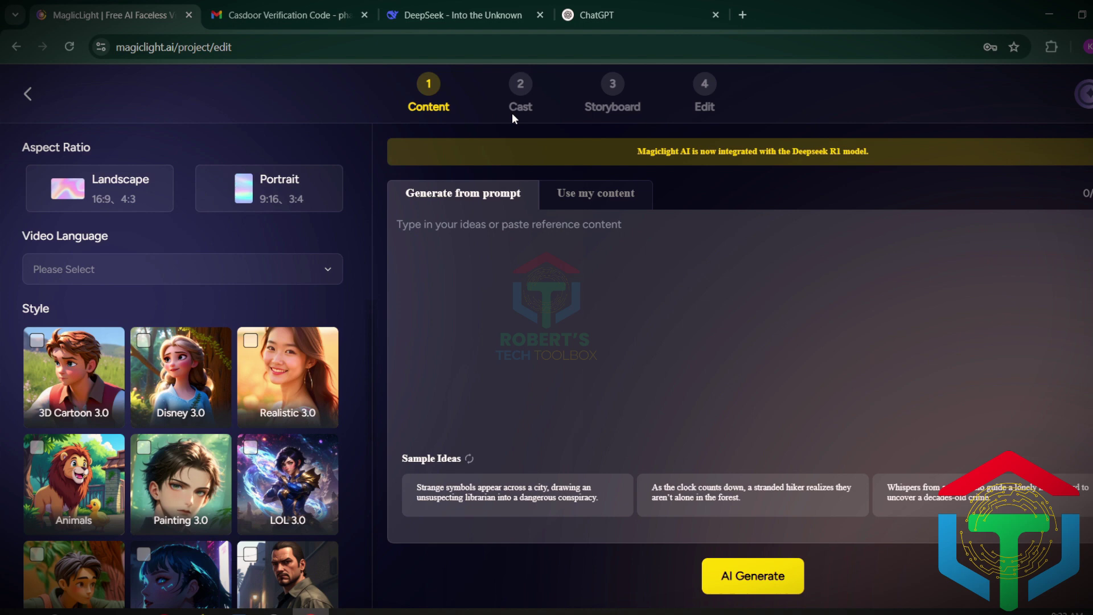
pyautogui.click(518, 250)
pyautogui.write('duck')
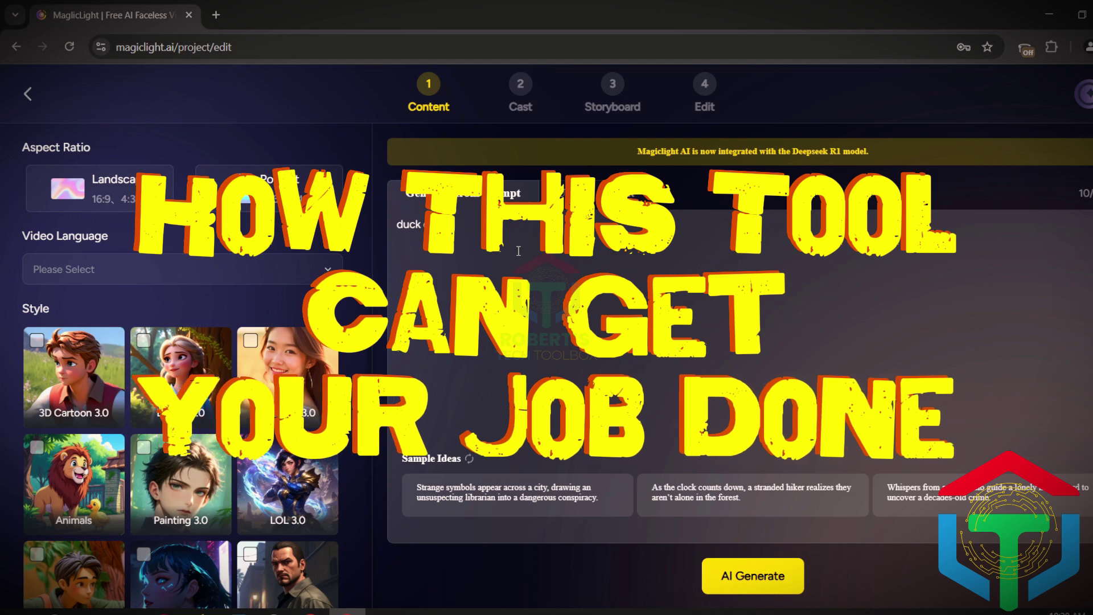
pyautogui.write(' quest')
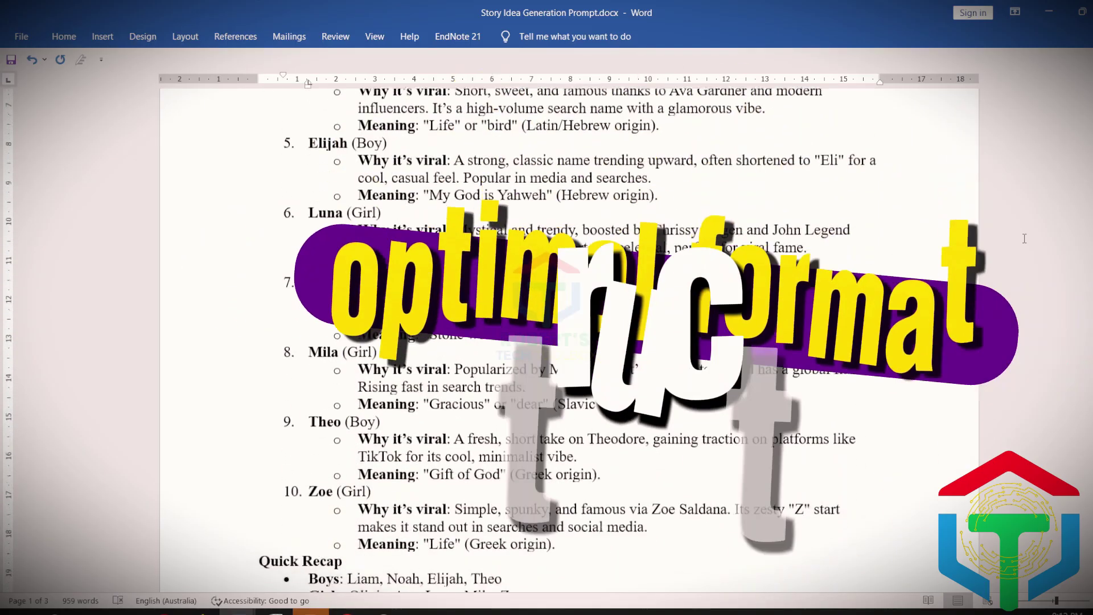
pyautogui.scroll(-10, 1025, 238)
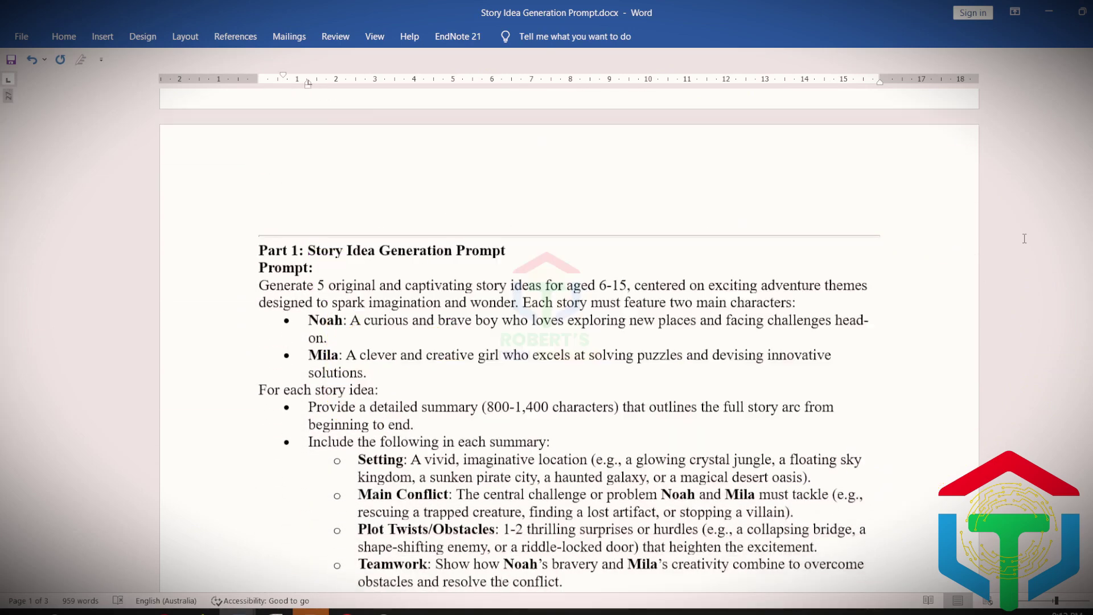
pyautogui.scroll(-4, 1024, 238)
pyautogui.scroll(-3, 1024, 239)
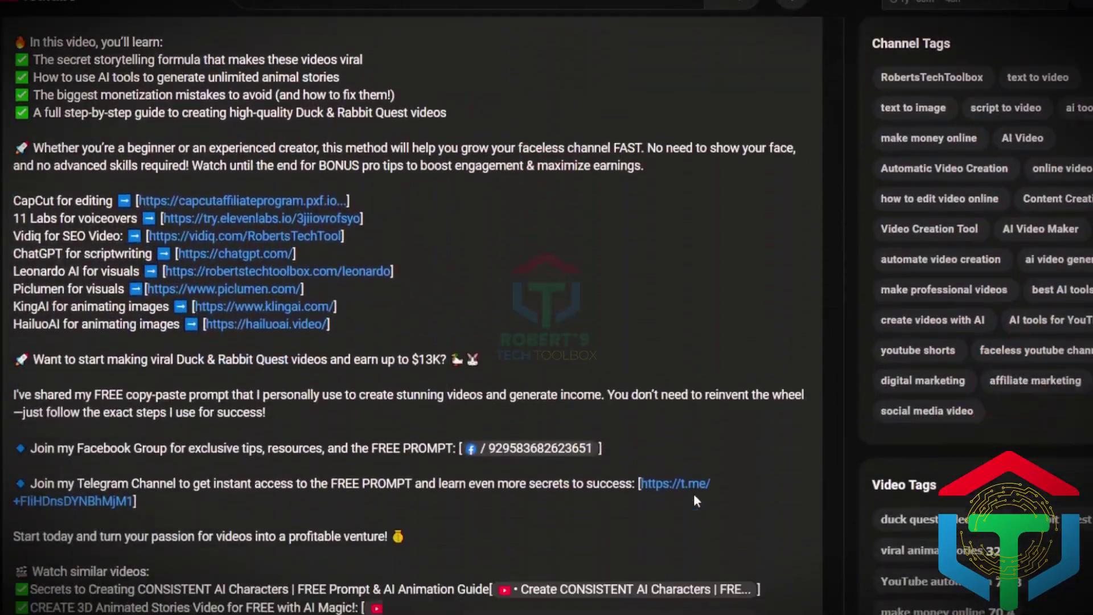
pyautogui.scroll(-3, 694, 494)
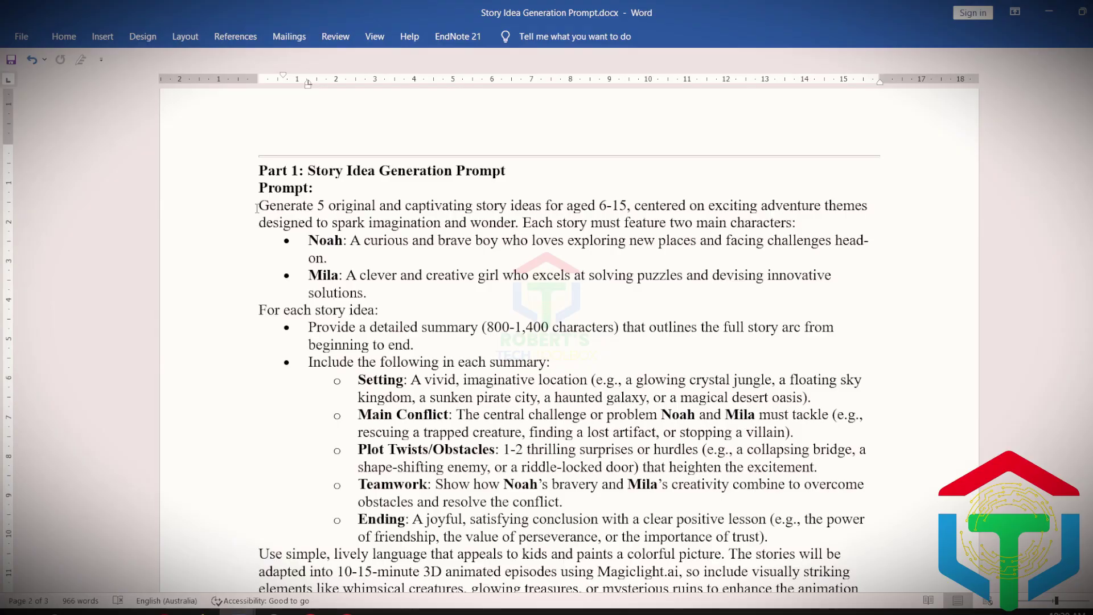
pyautogui.moveTo(259, 206)
pyautogui.mouseDown()
pyautogui.moveTo(547, 291)
pyautogui.moveTo(512, 401)
pyautogui.moveTo(325, 427)
pyautogui.mouseUp()
pyautogui.scroll(-3, 546, 342)
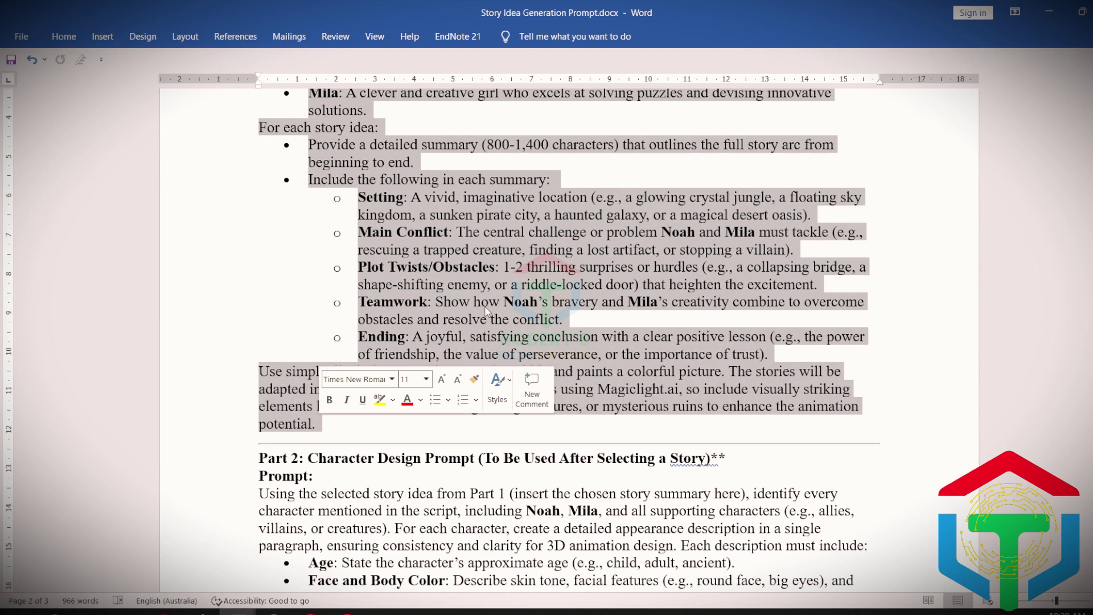
# - Copy the Part 1 story-idea prompt from Word and go to DeepSeek's sign-in page
pyautogui.rightClick(487, 283)
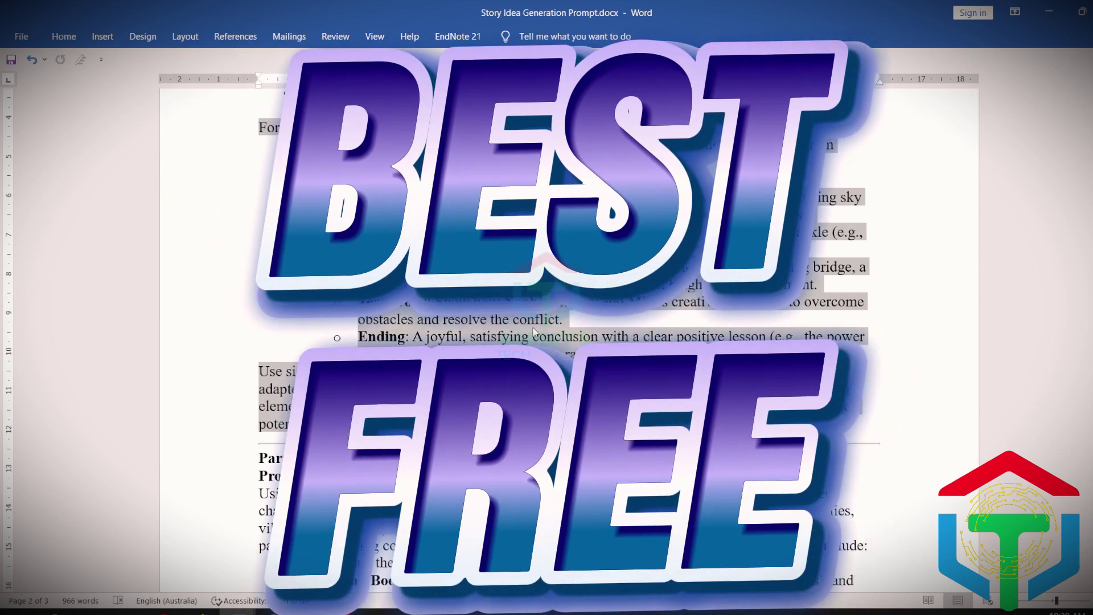
pyautogui.click(518, 329)
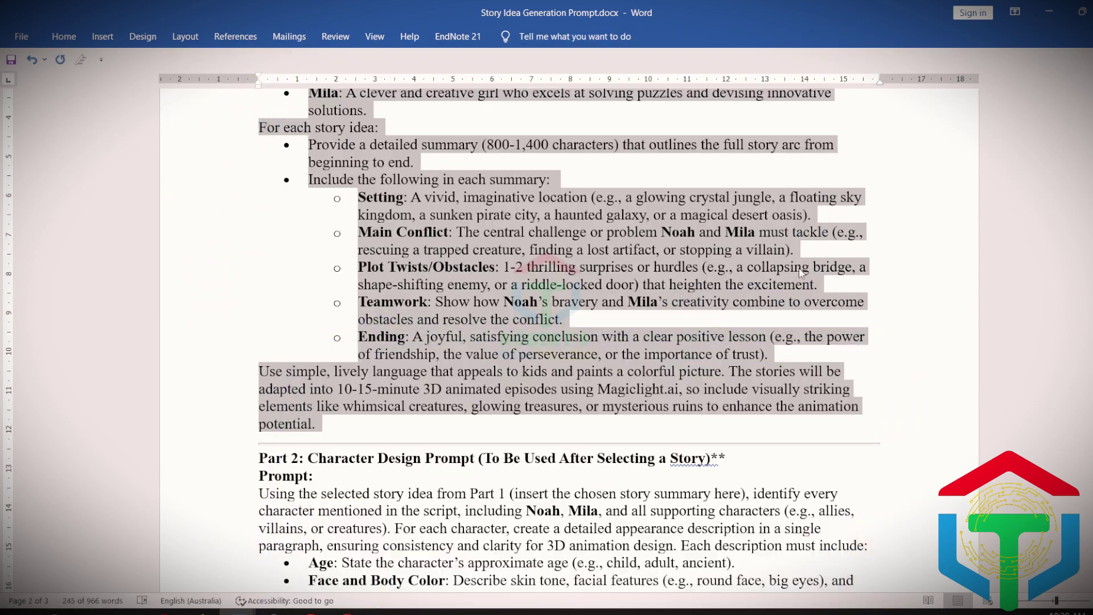
pyautogui.scroll(2, 547, 342)
pyautogui.scroll(2, 801, 281)
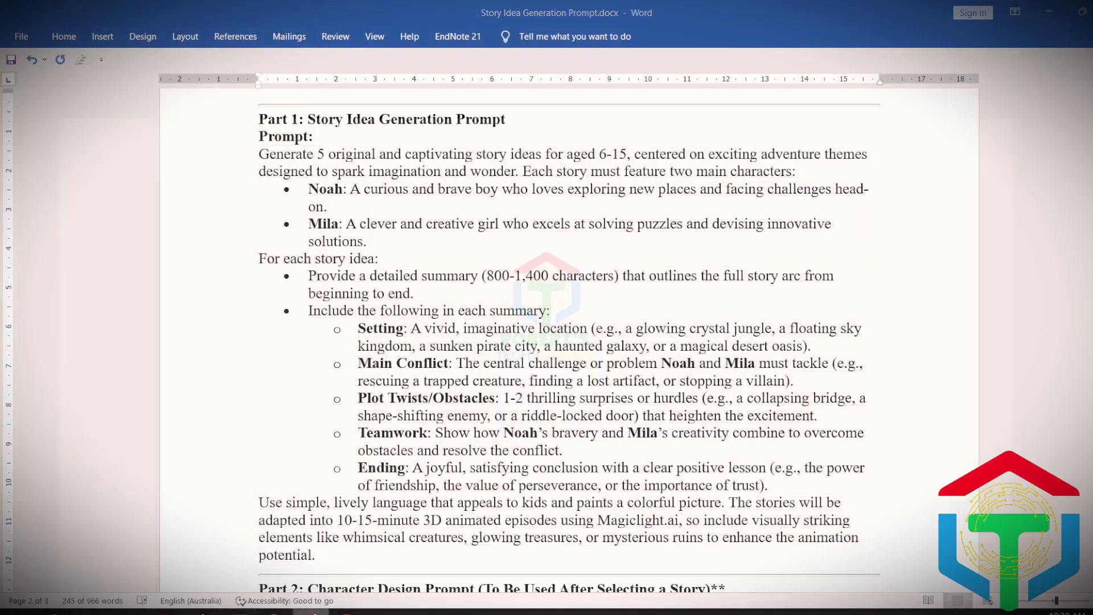
pyautogui.hotkey('alt', 'Tab')
pyautogui.click(106, 10)
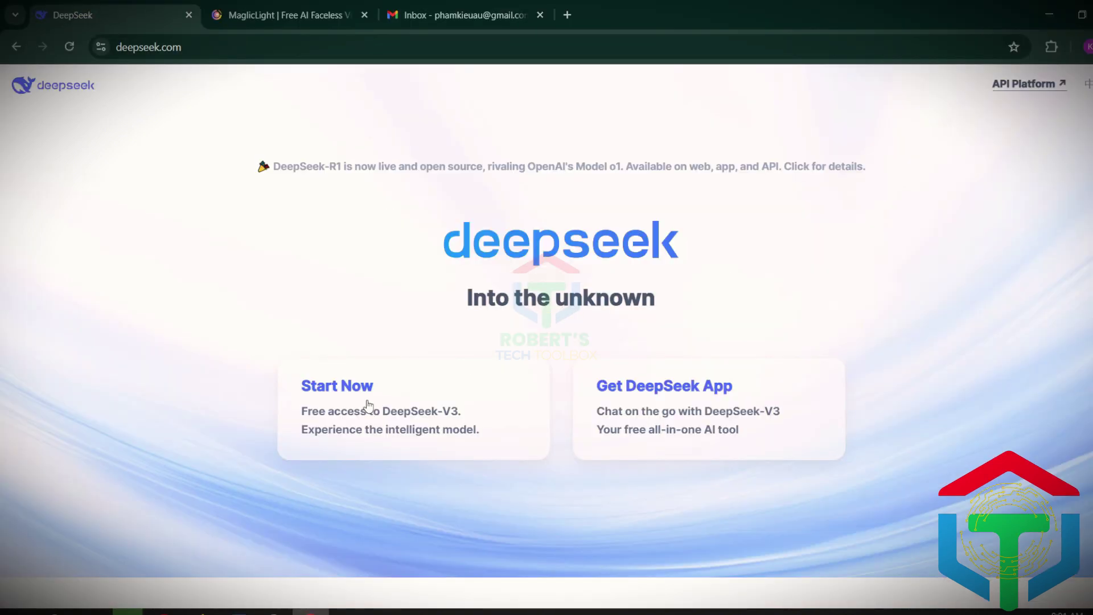
pyautogui.click(368, 407)
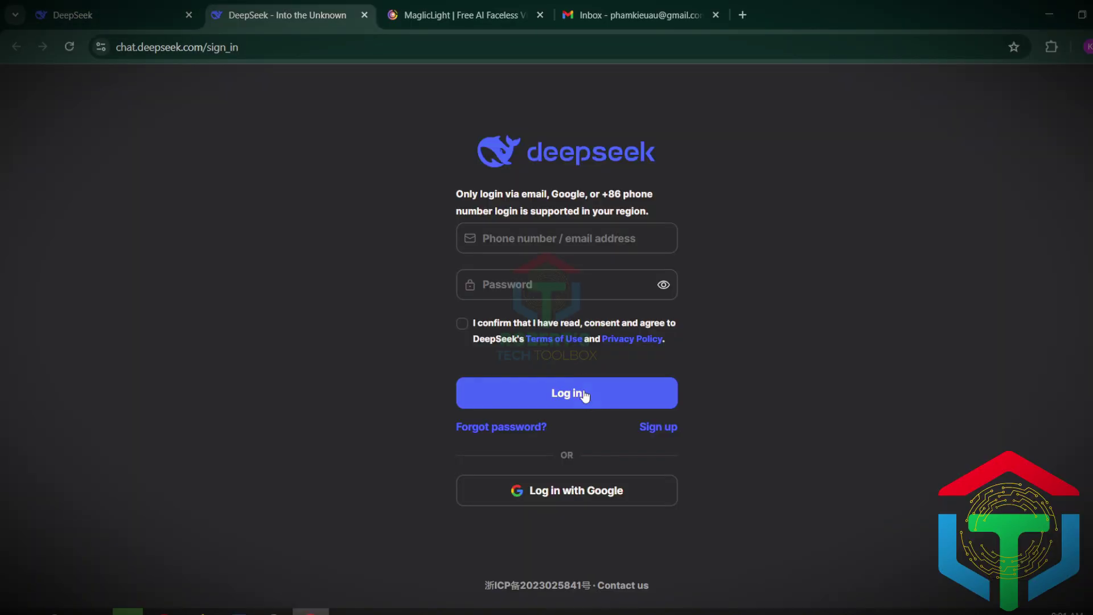
# - Register a new DeepSeek account and send it the story-idea prompt
pyautogui.click(663, 429)
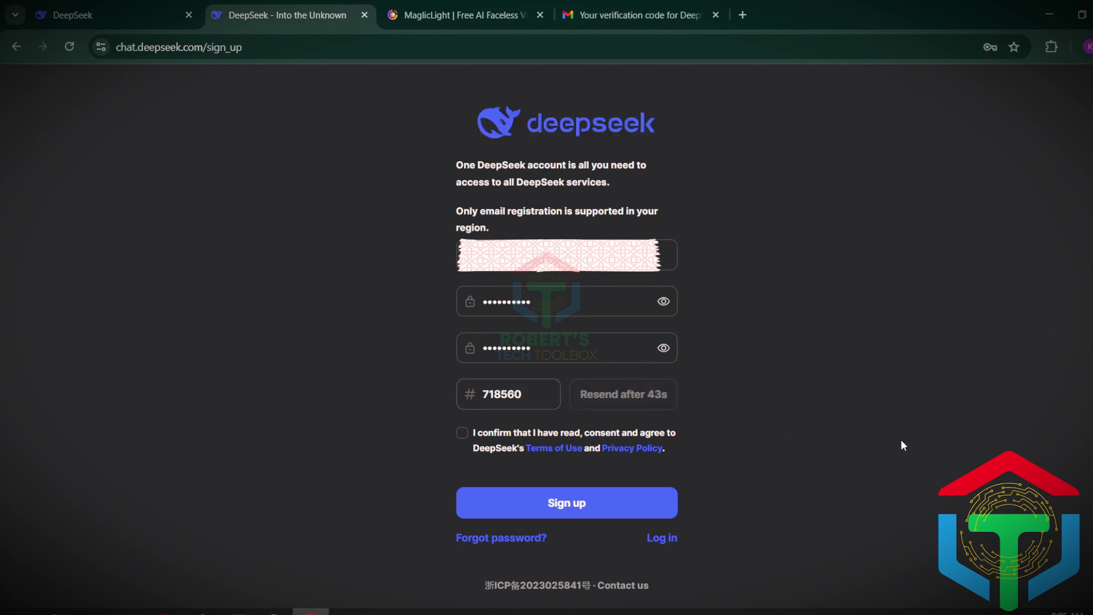
pyautogui.click(566, 511)
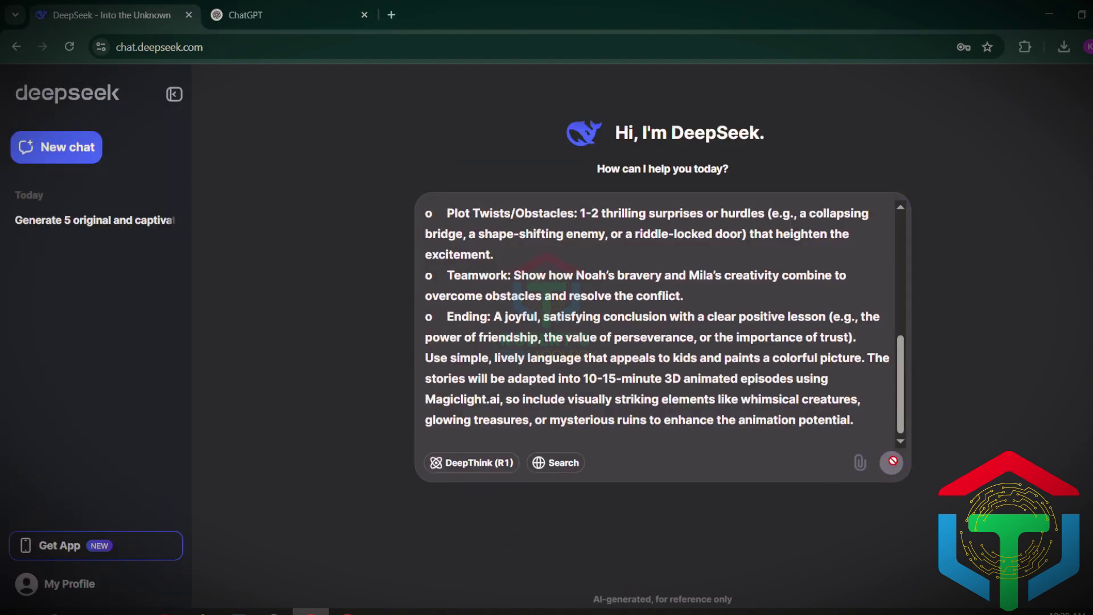
pyautogui.click(894, 460)
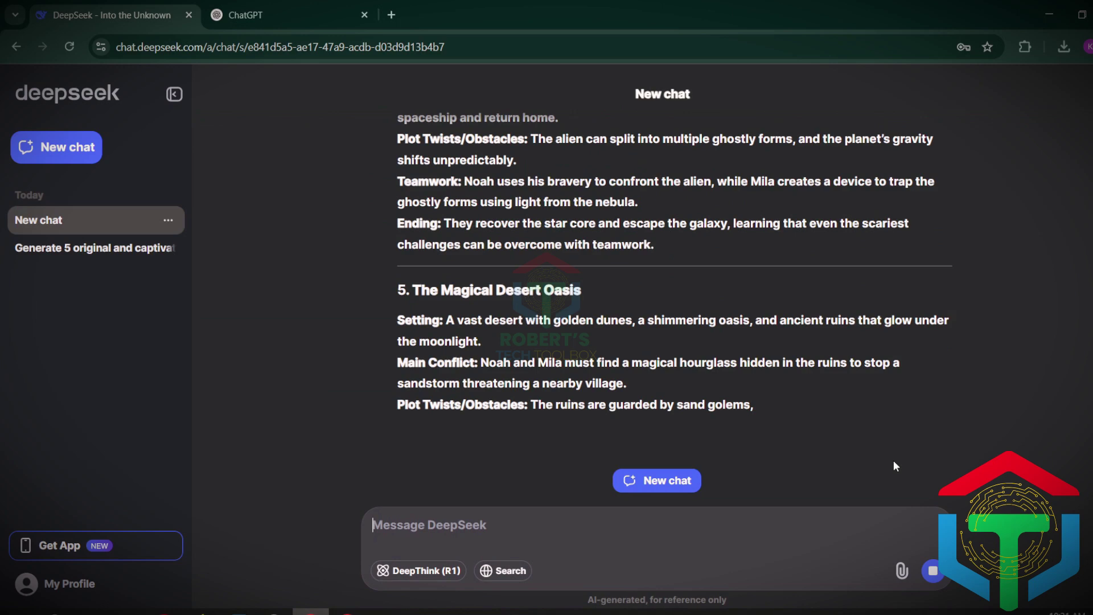
# - Copy story 5, The Magical Desert Oasis, and paste it into MagicLight's prompt
pyautogui.moveTo(413, 221); pyautogui.dragTo(615, 441)
pyautogui.rightClick(497, 309)
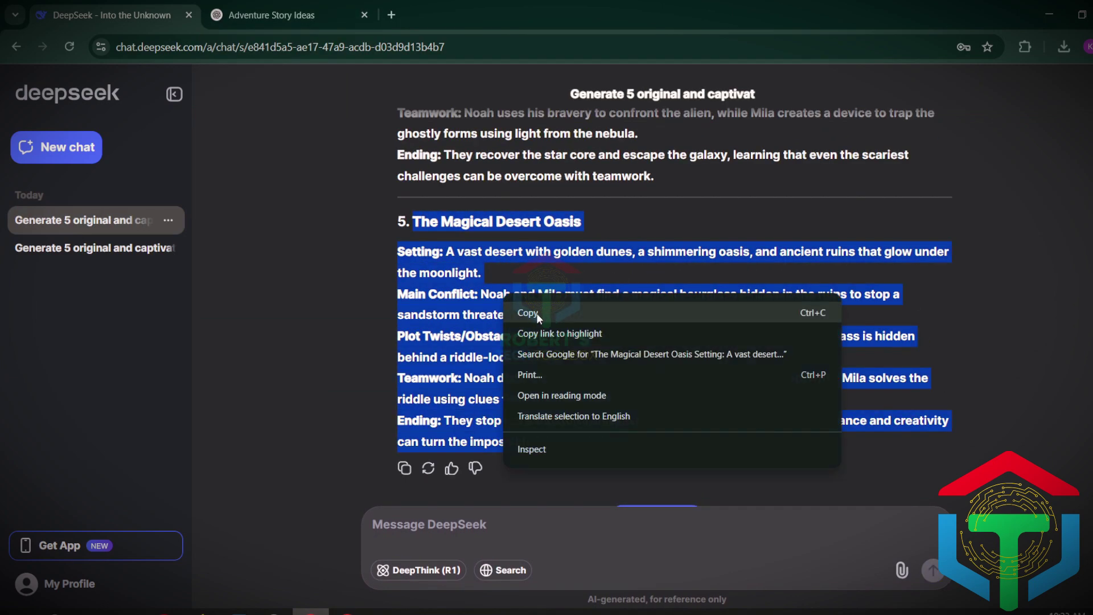
pyautogui.click(536, 314)
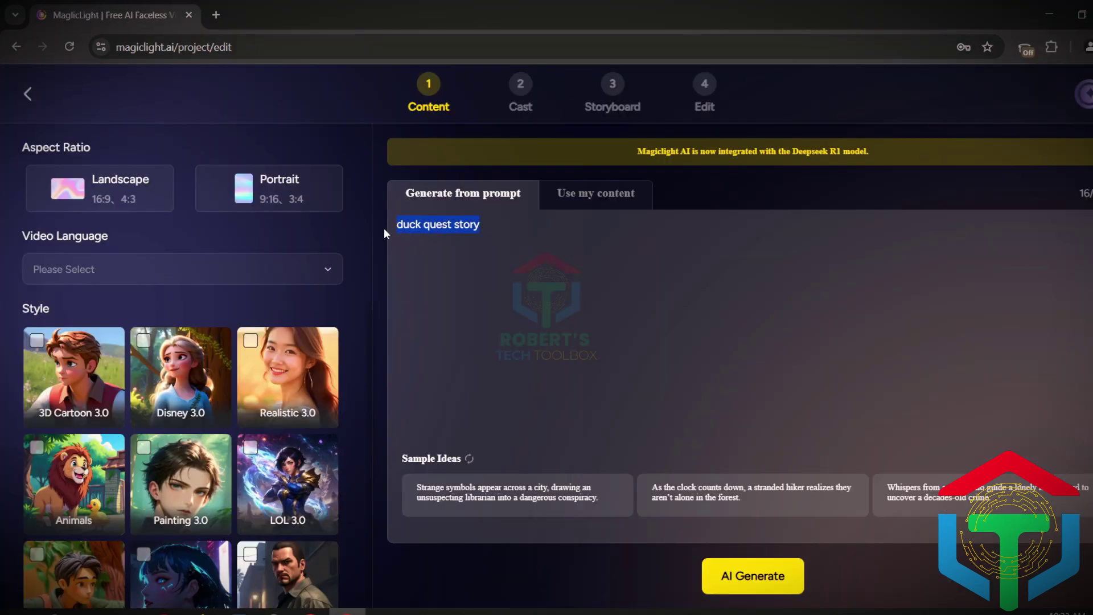
pyautogui.hotkey('ctrl', 'v')
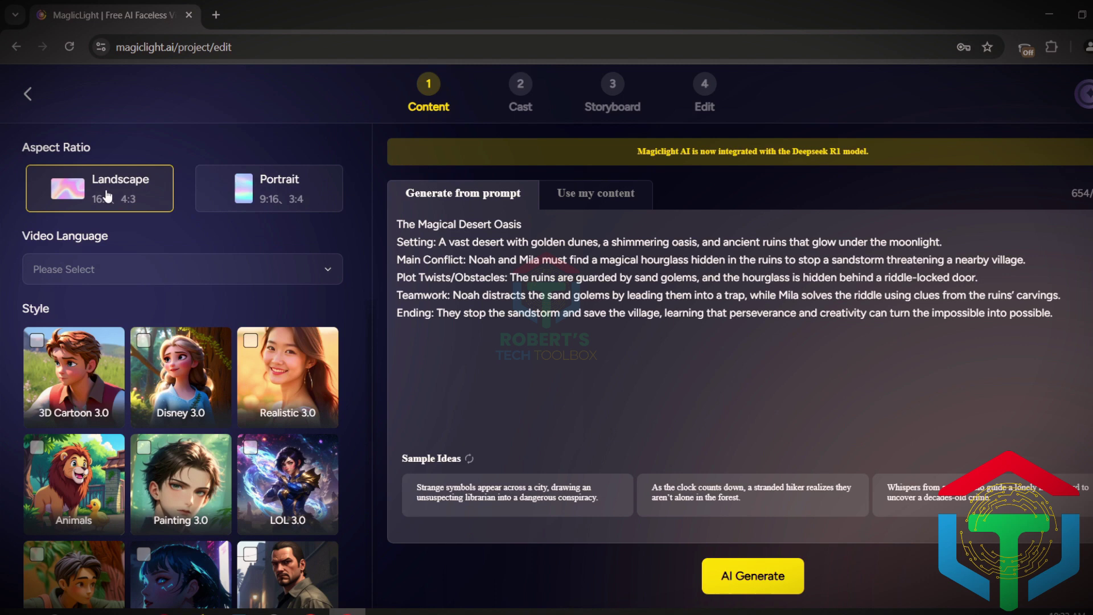
# - Set the video language to English and generate 27 script shots from the desert oasis story
pyautogui.click(194, 272)
pyautogui.scroll(-3, 179, 360)
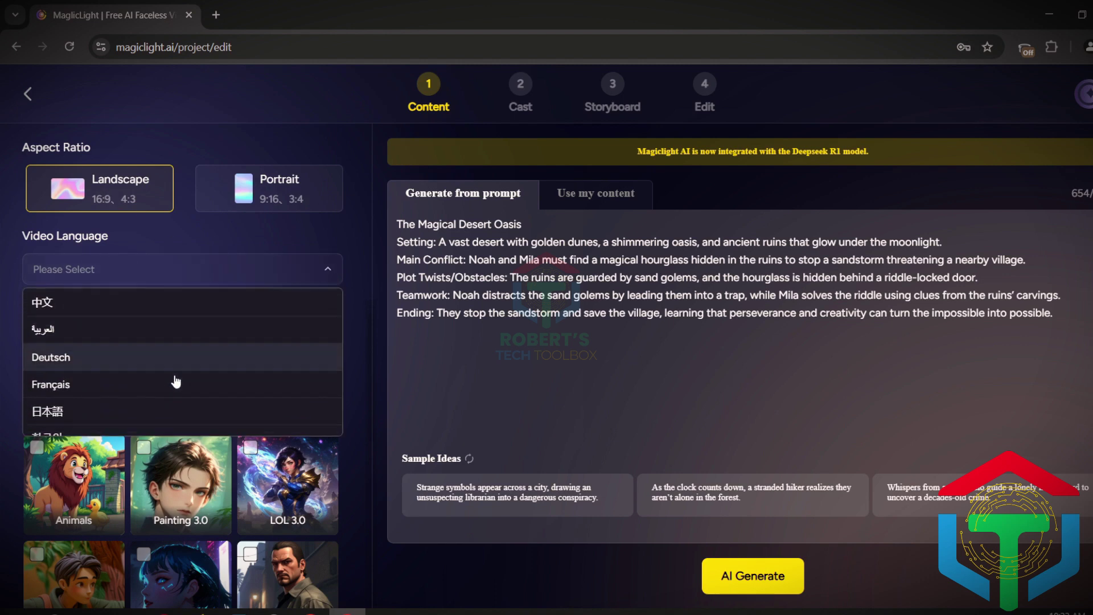
pyautogui.scroll(3, 177, 376)
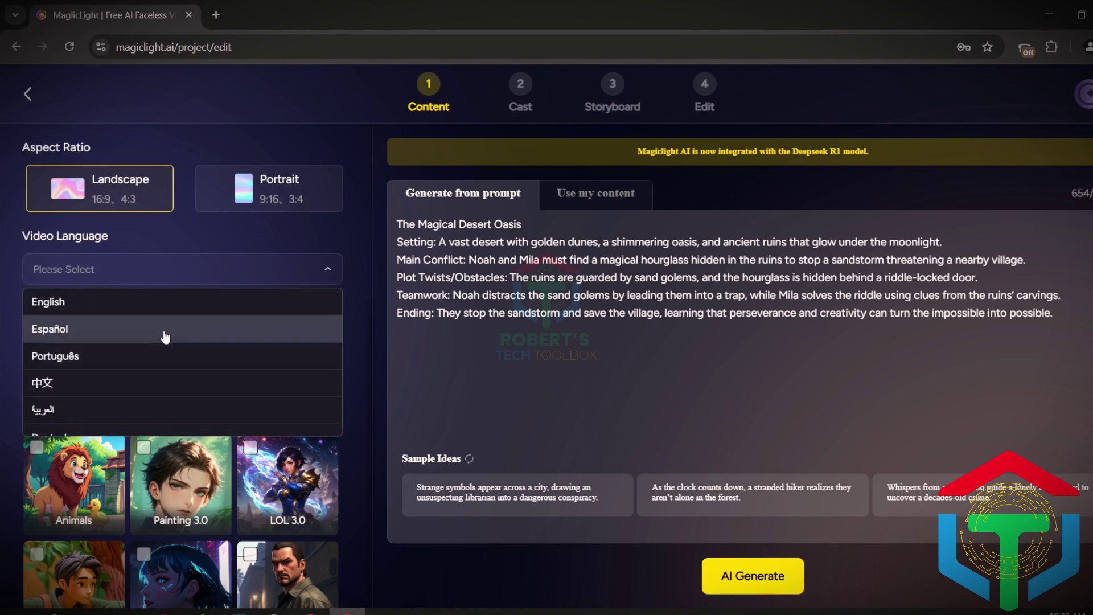
pyautogui.click(176, 299)
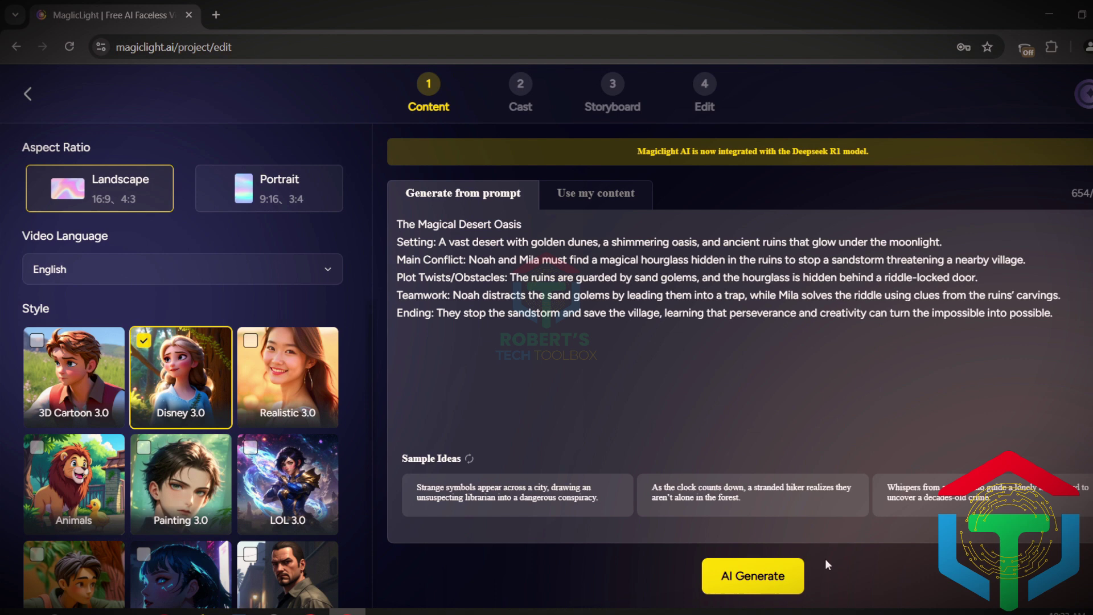
pyautogui.click(748, 580)
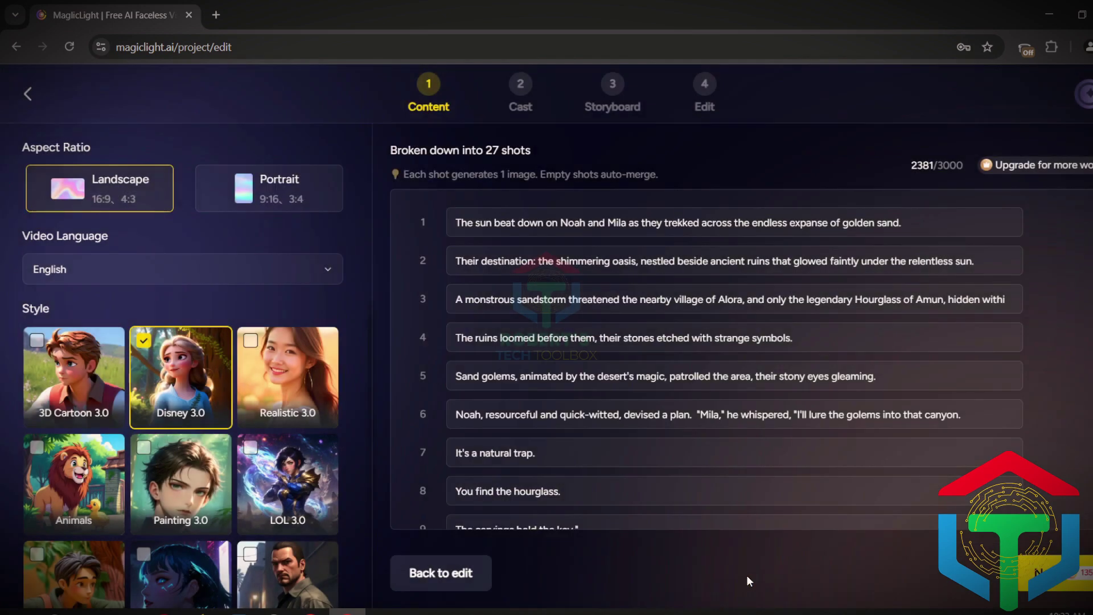
pyautogui.moveTo(735, 337)
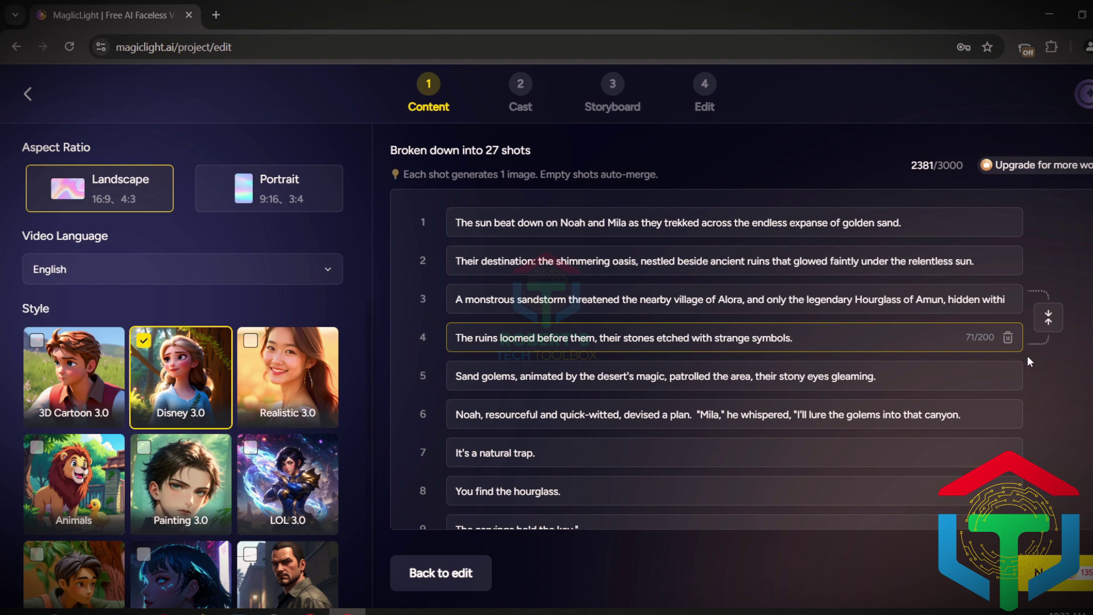
# - Delete Olivia from the cast and copy the Part 2 character design prompt from Word
pyautogui.click(1019, 373)
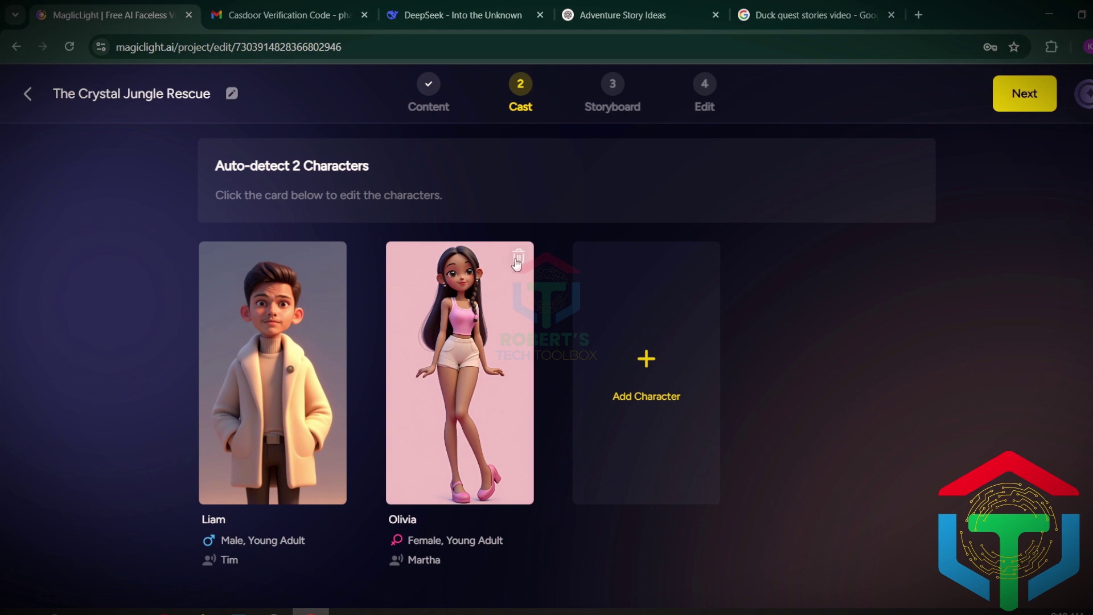
pyautogui.click(516, 261)
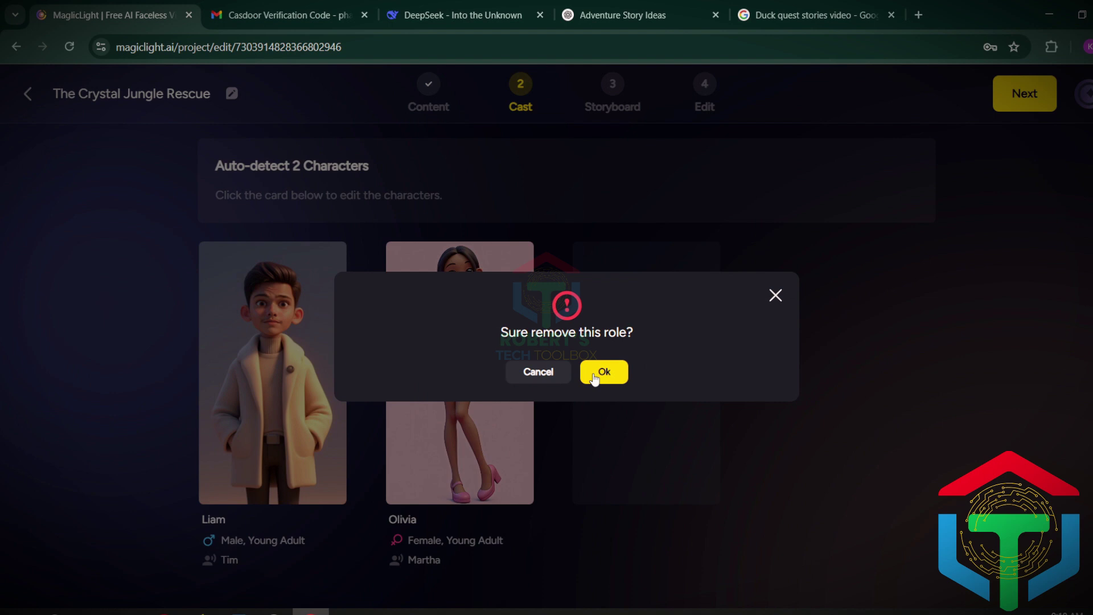
pyautogui.click(595, 374)
pyautogui.click(334, 252)
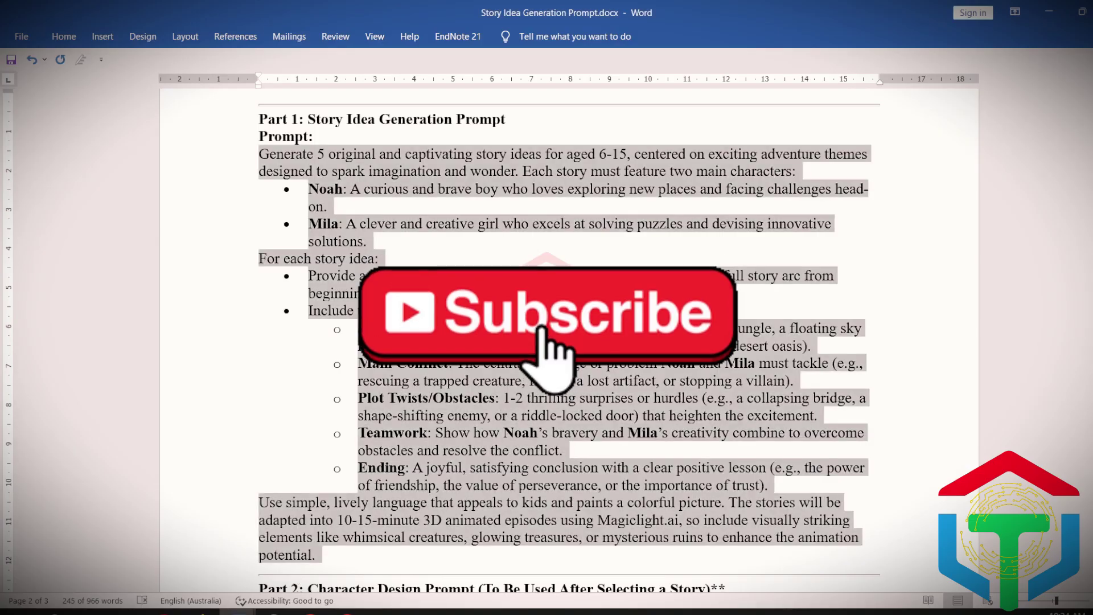
pyautogui.scroll(-5, 546, 341)
pyautogui.moveTo(259, 214)
pyautogui.mouseDown()
pyautogui.moveTo(769, 475)
pyautogui.moveTo(639, 492)
pyautogui.mouseUp()
pyautogui.rightClick(479, 359)
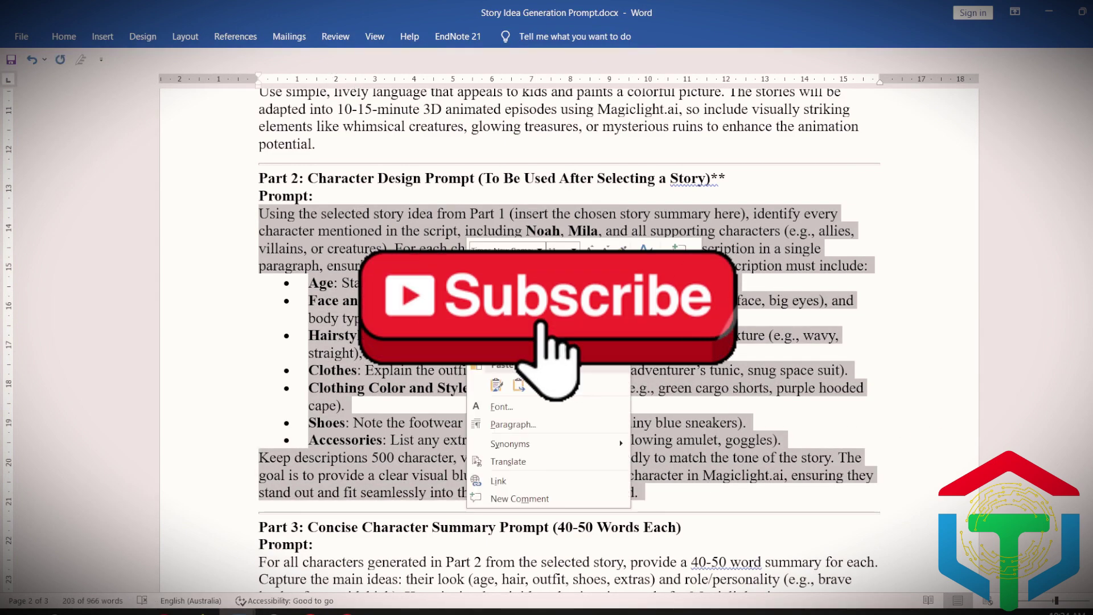
pyautogui.click(516, 377)
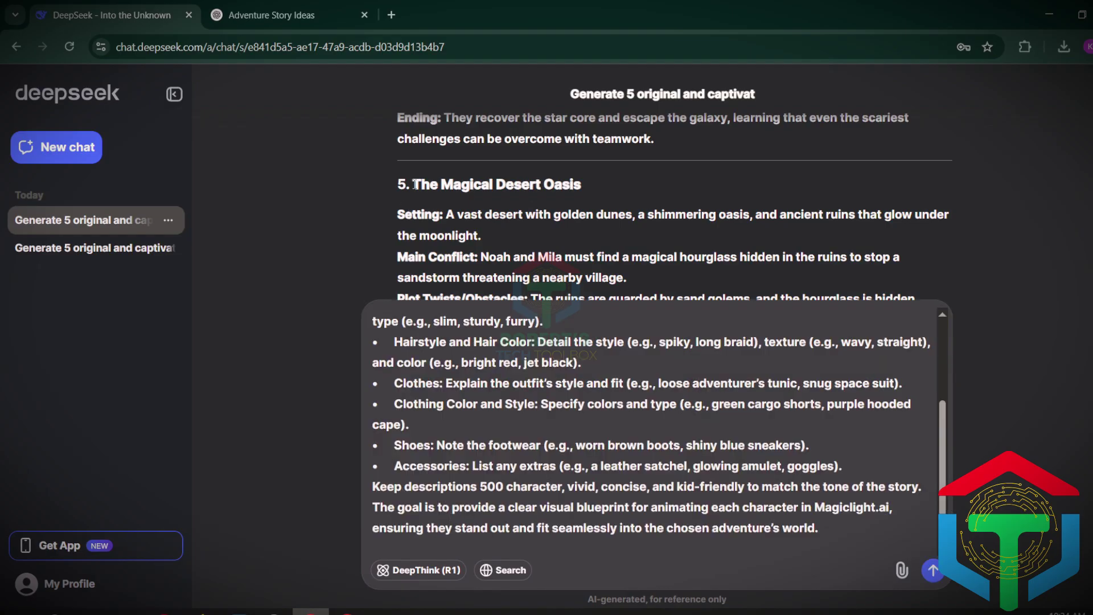
# - Send the character prompt with the Desert Oasis summary filled in, then copy Noah's description
pyautogui.moveTo(413, 183); pyautogui.dragTo(614, 237)
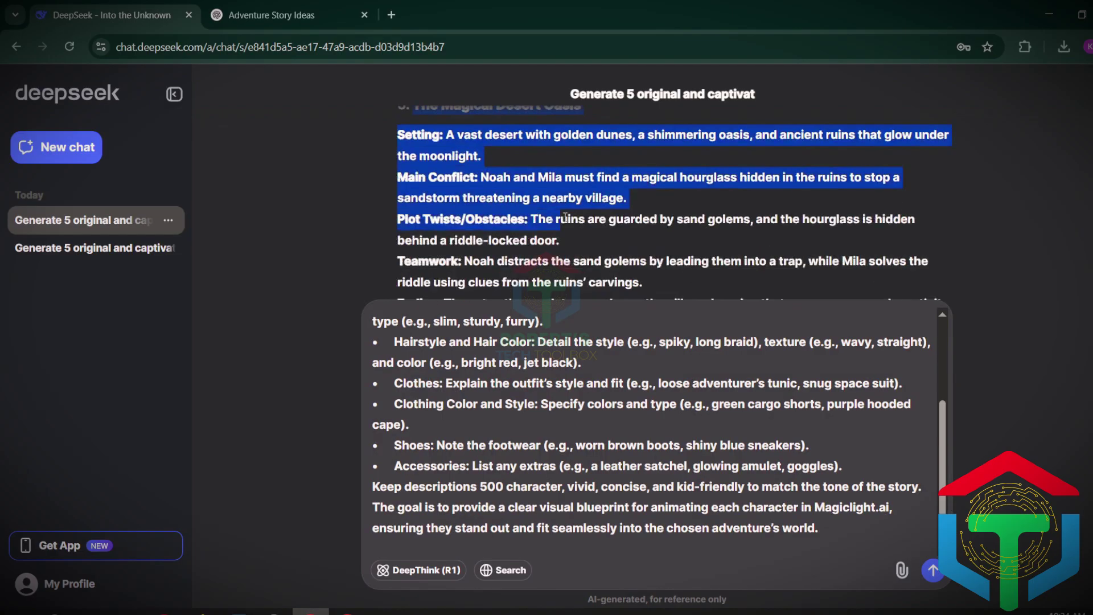
pyautogui.scroll(5, 629, 430)
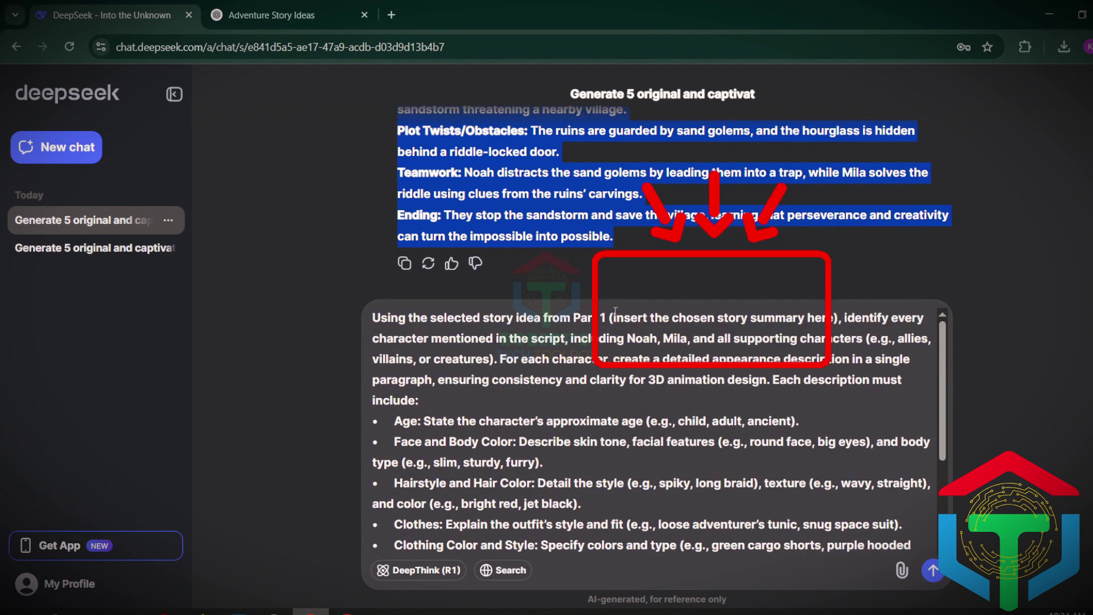
pyautogui.moveTo(612, 317); pyautogui.dragTo(827, 318)
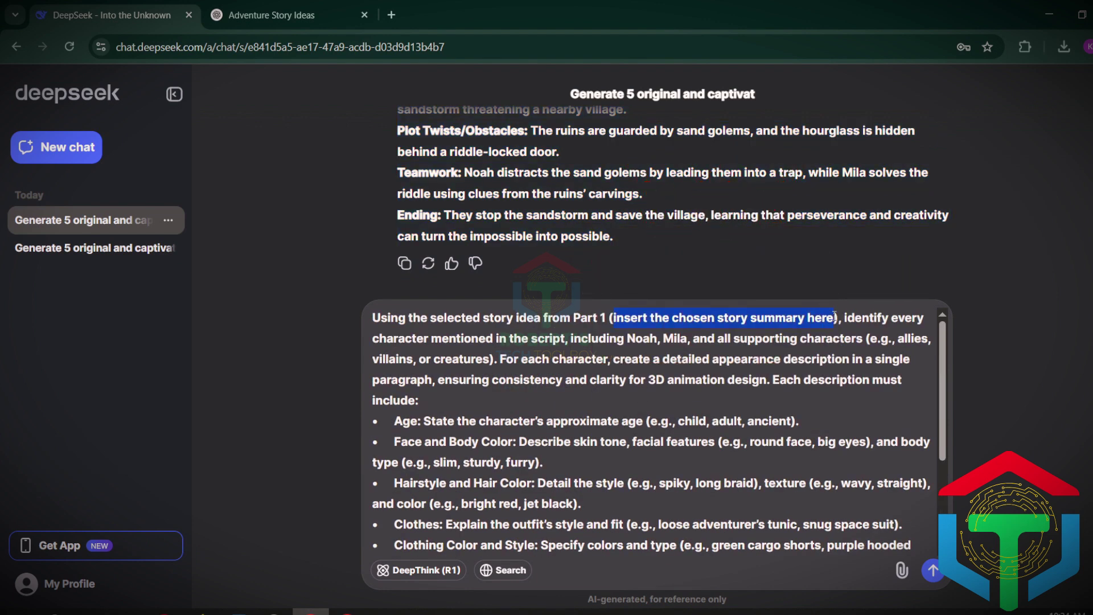
pyautogui.hotkey('ctrl', 'v')
pyautogui.press('Return')
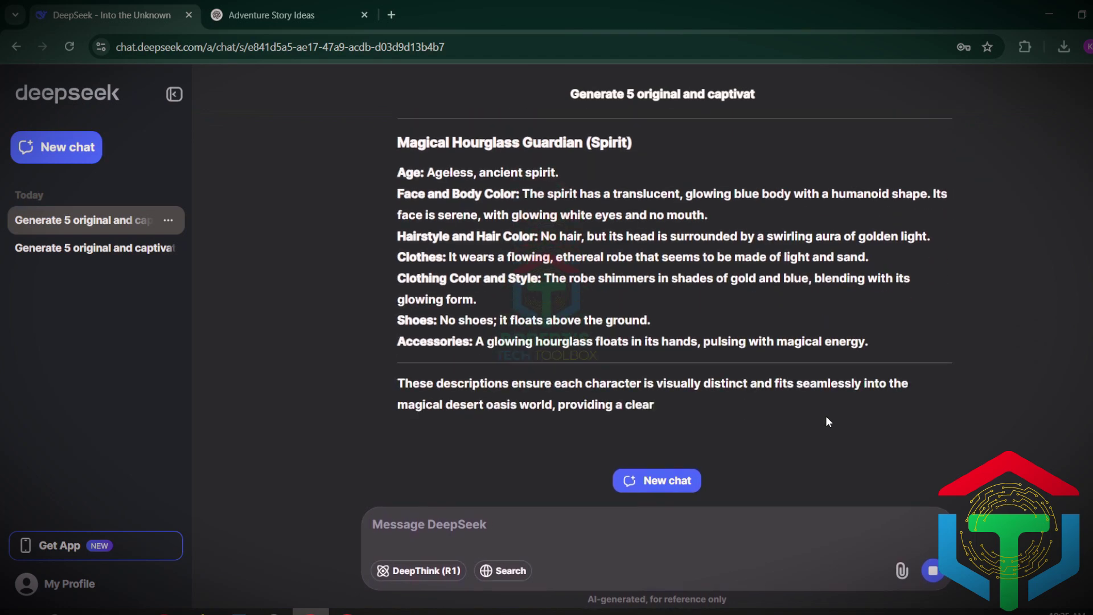
pyautogui.moveTo(398, 202); pyautogui.dragTo(719, 442)
pyautogui.rightClick(497, 331)
pyautogui.click(531, 339)
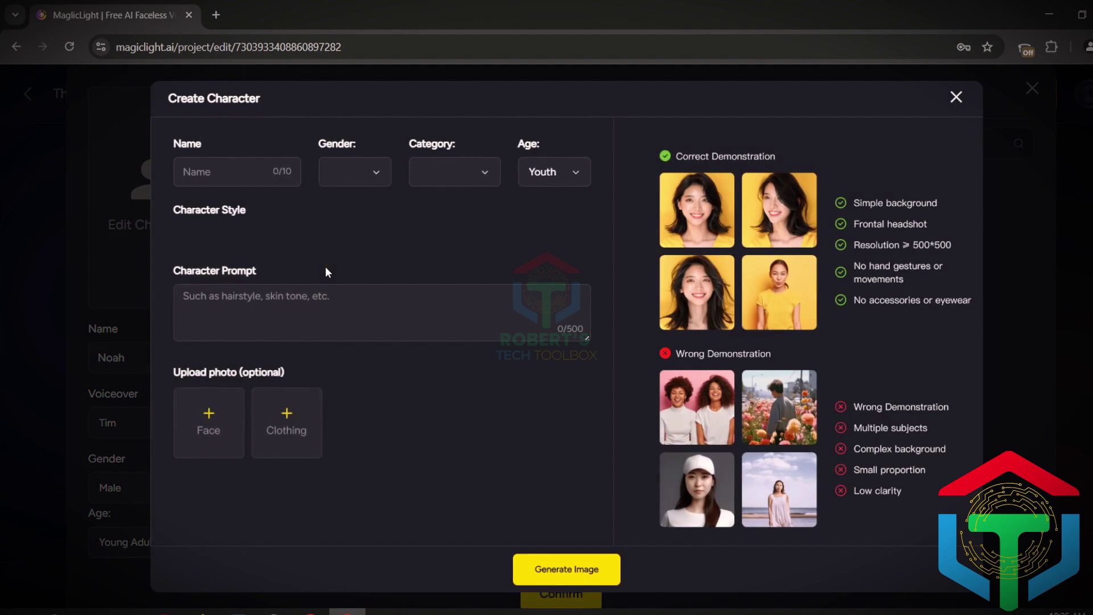
# - Create Noah from the pasted description with category Human and age Teenager
pyautogui.click(246, 384)
pyautogui.hotkey('ctrl', 'v')
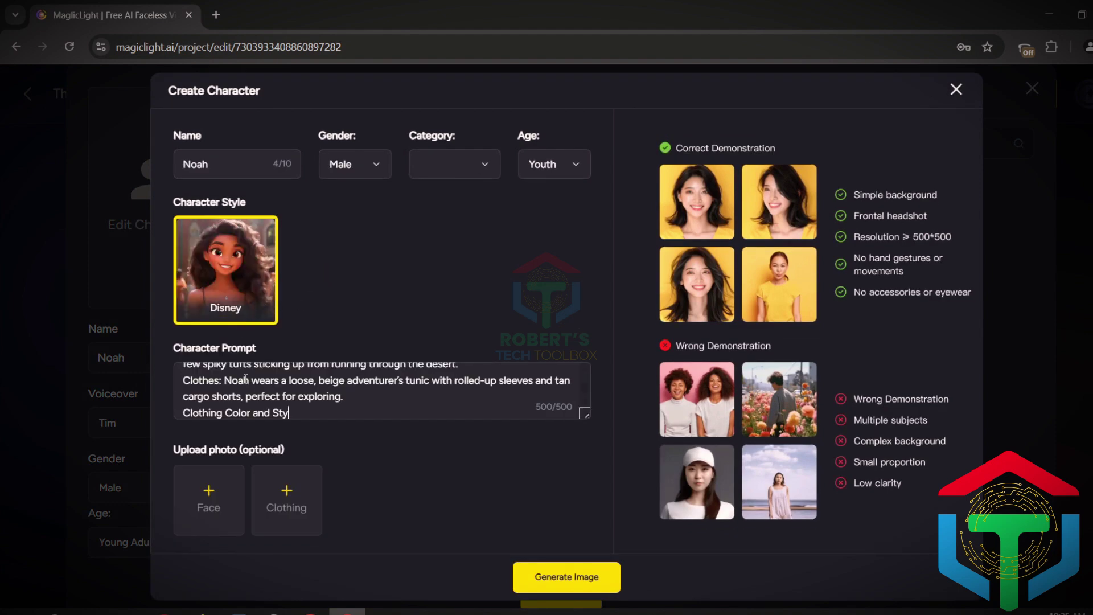
pyautogui.click(453, 164)
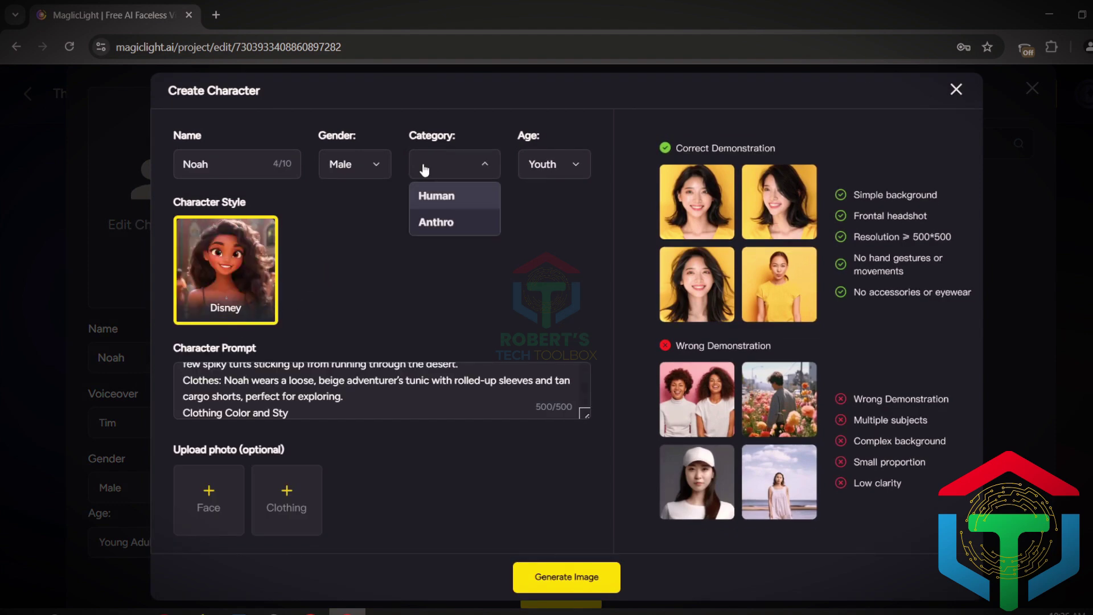
pyautogui.click(437, 199)
pyautogui.click(554, 164)
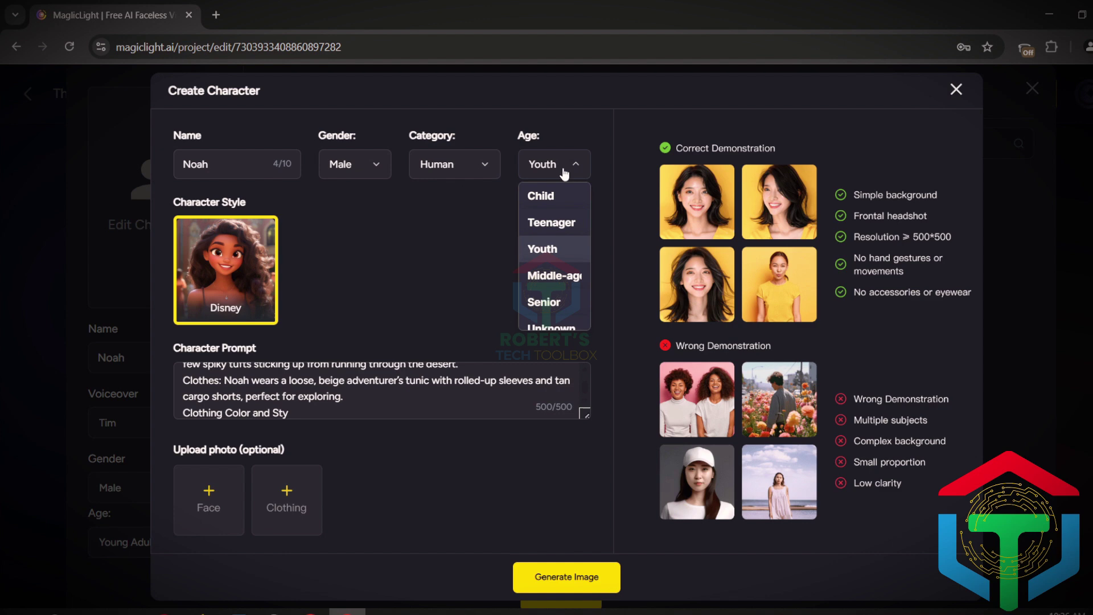
pyautogui.click(561, 224)
# - Generate and confirm Noah's portrait, then choose the first portrait for Mila2
pyautogui.click(571, 577)
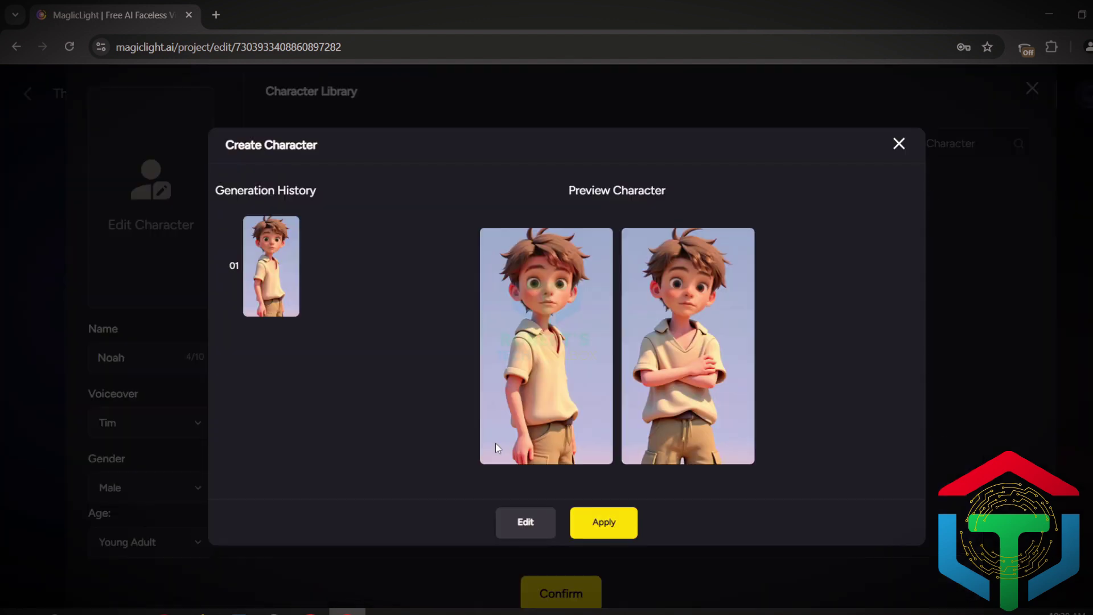
pyautogui.click(604, 522)
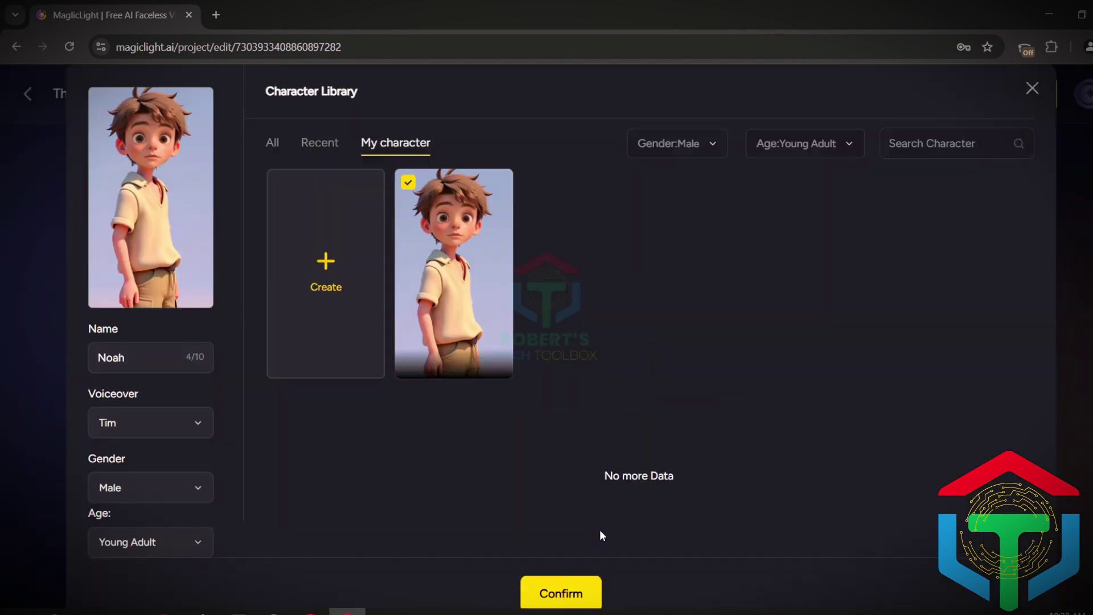
pyautogui.click(560, 592)
pyautogui.click(454, 378)
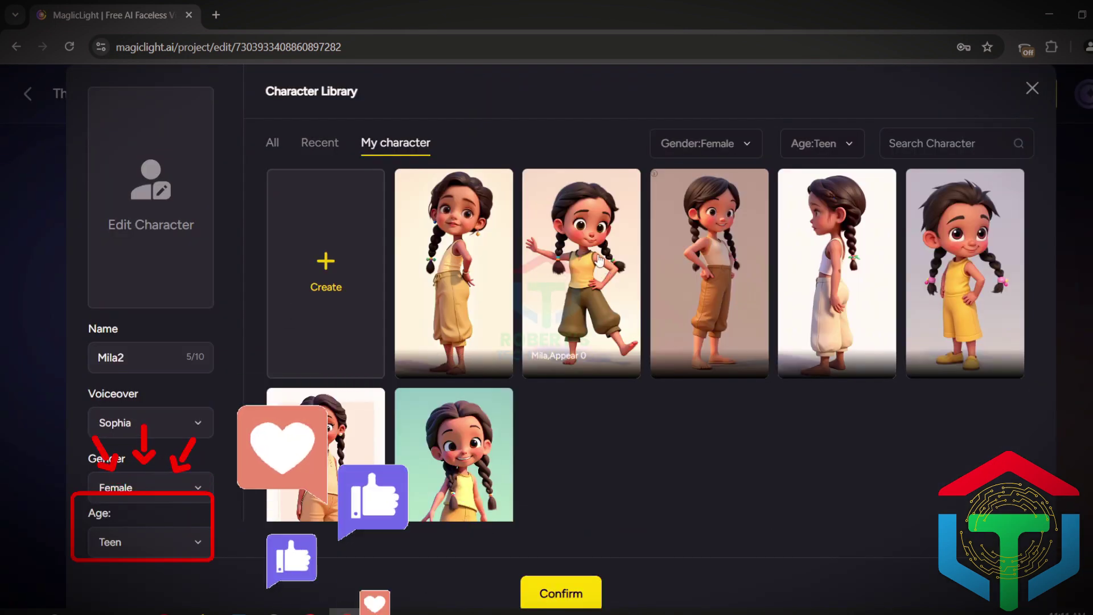
pyautogui.click(465, 258)
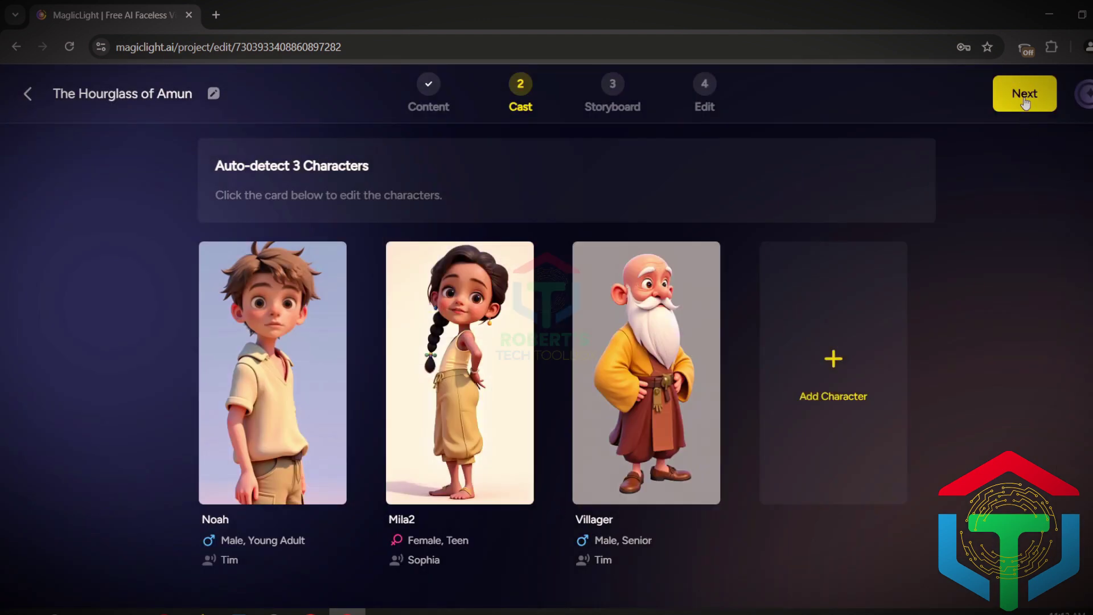
# - Generate the storyboard and keep Emily as narrator at 0.9x voiceover speed
pyautogui.click(1026, 97)
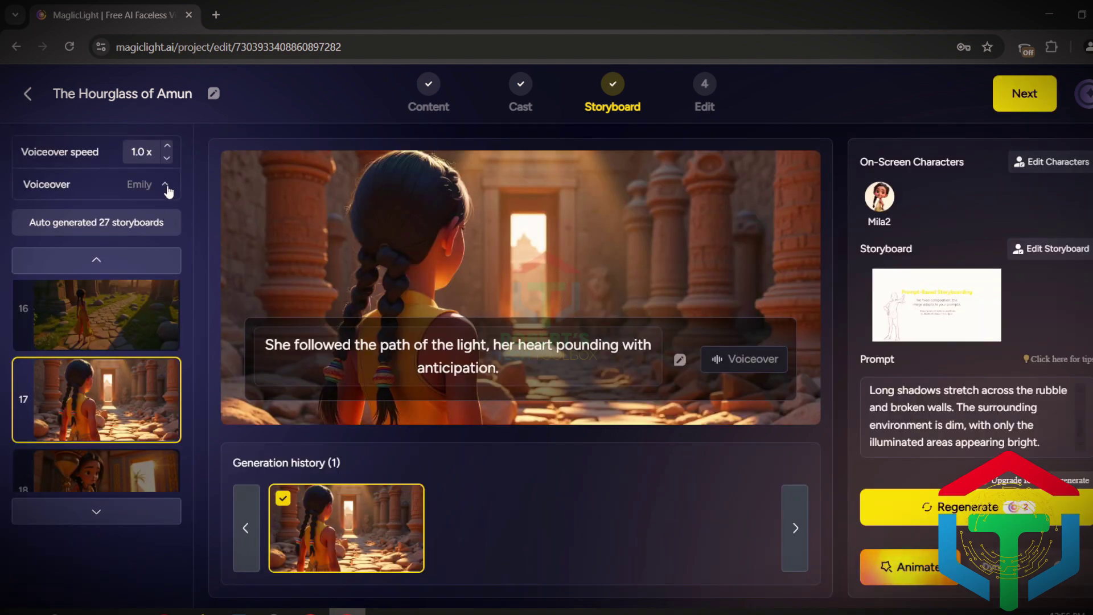
pyautogui.click(166, 186)
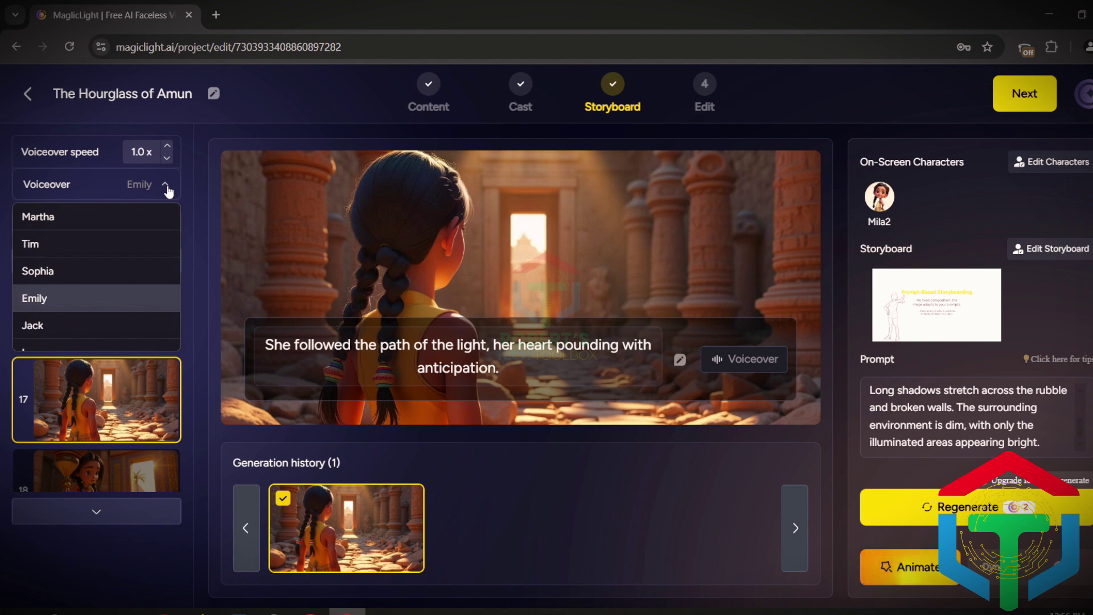
pyautogui.moveTo(63, 299)
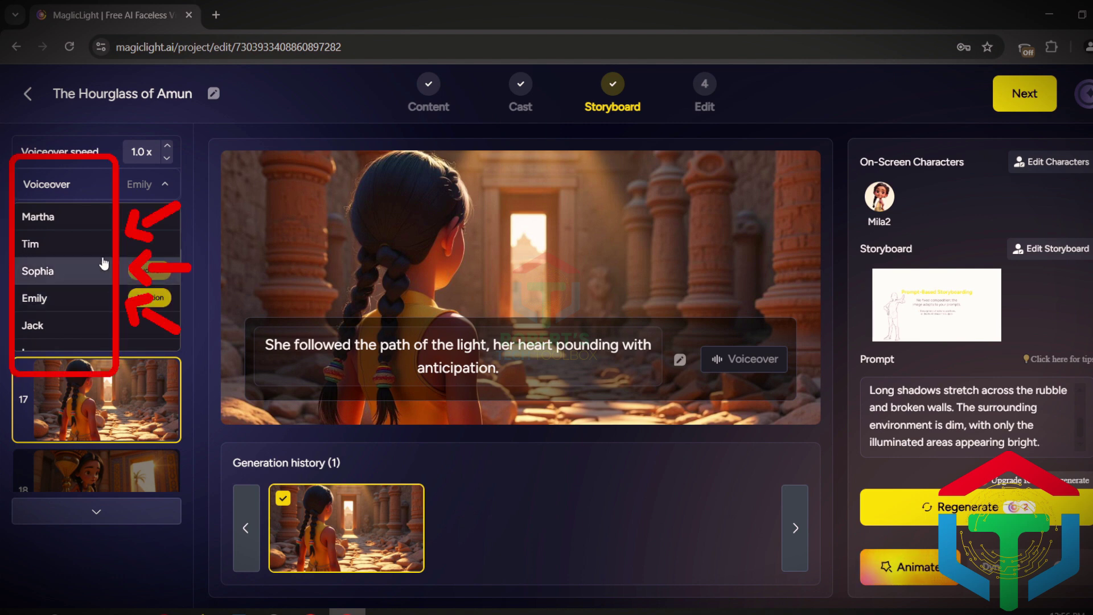
pyautogui.click(96, 302)
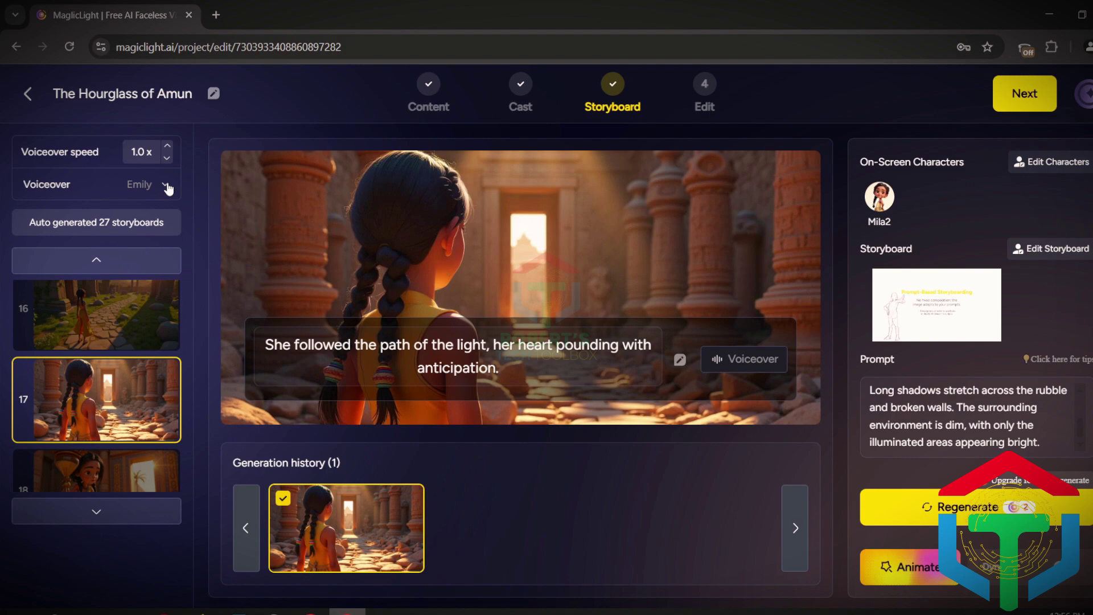
pyautogui.click(167, 158)
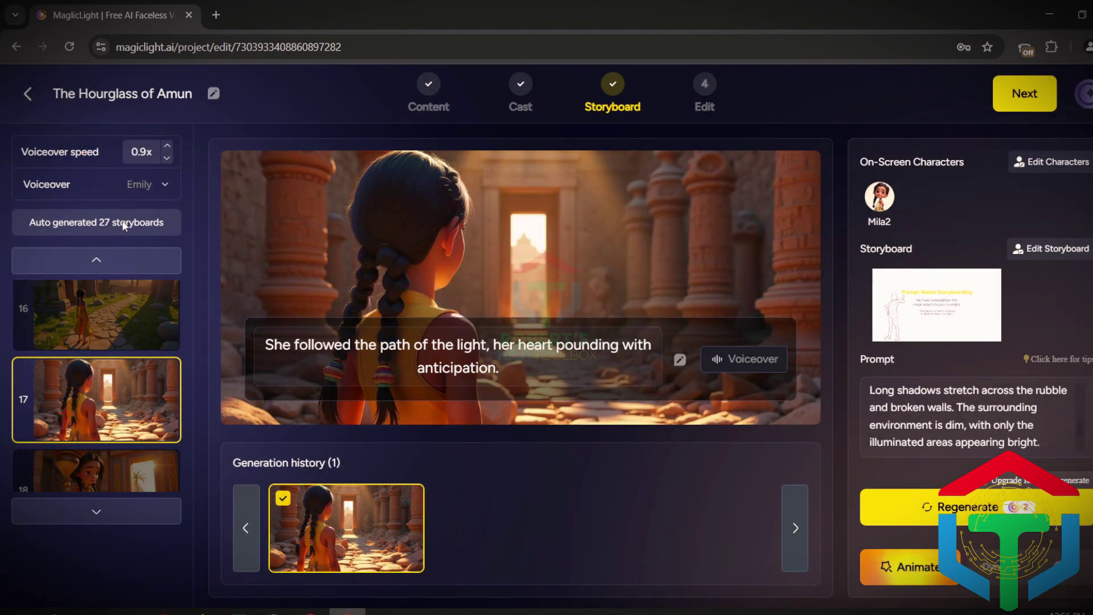
pyautogui.scroll(-3, 120, 308)
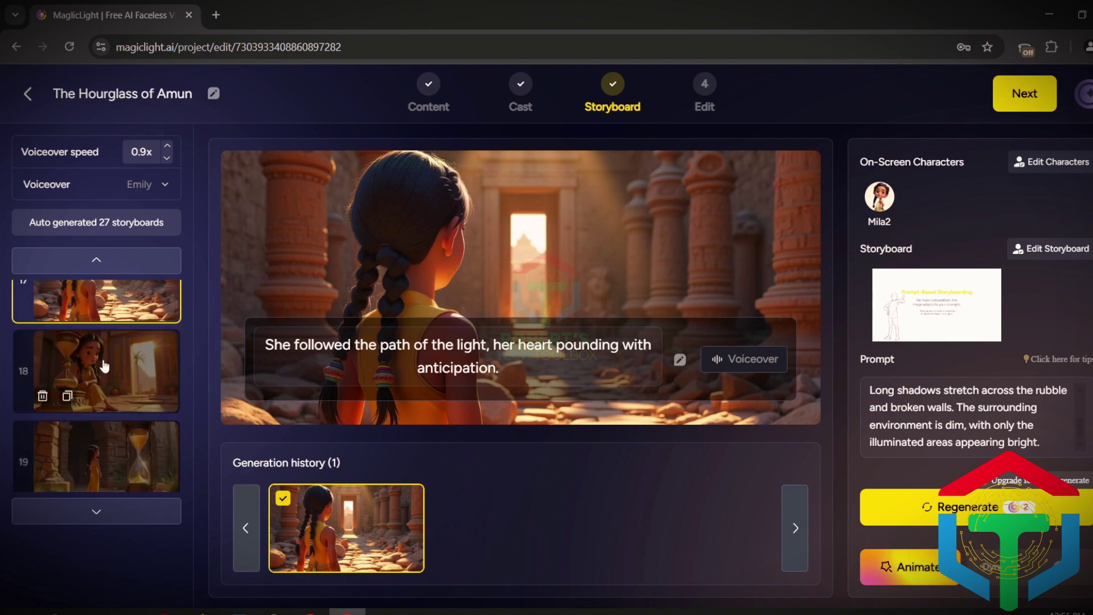
# - Preview storyboards 18 and 23, try Noah and Mila2 as speaker, then revert to Voiceover
pyautogui.click(101, 325)
pyautogui.scroll(-5, 101, 368)
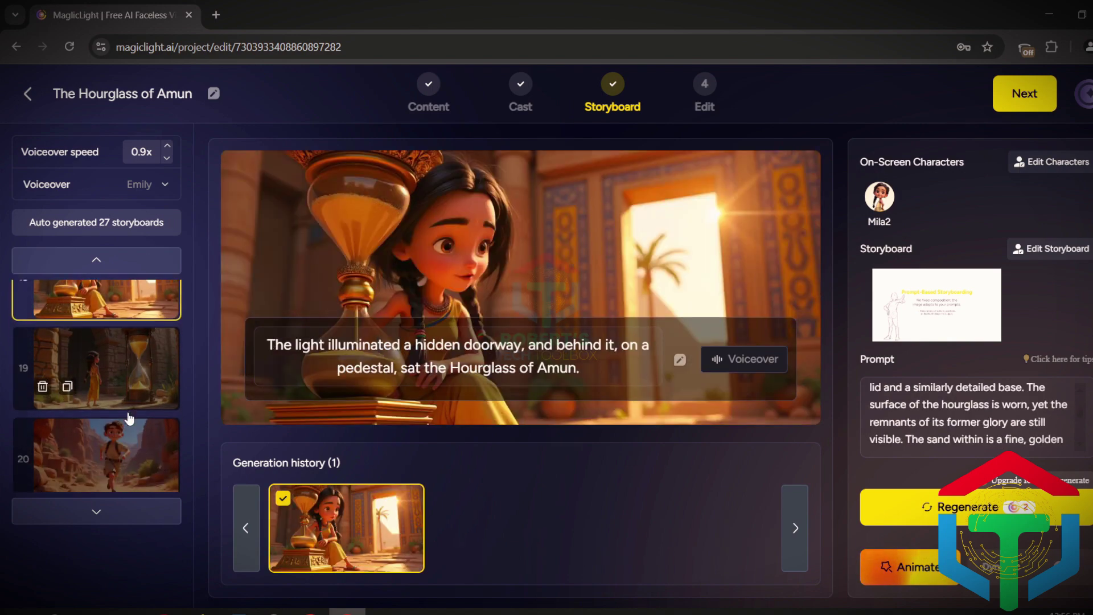
pyautogui.click(96, 308)
pyautogui.click(755, 362)
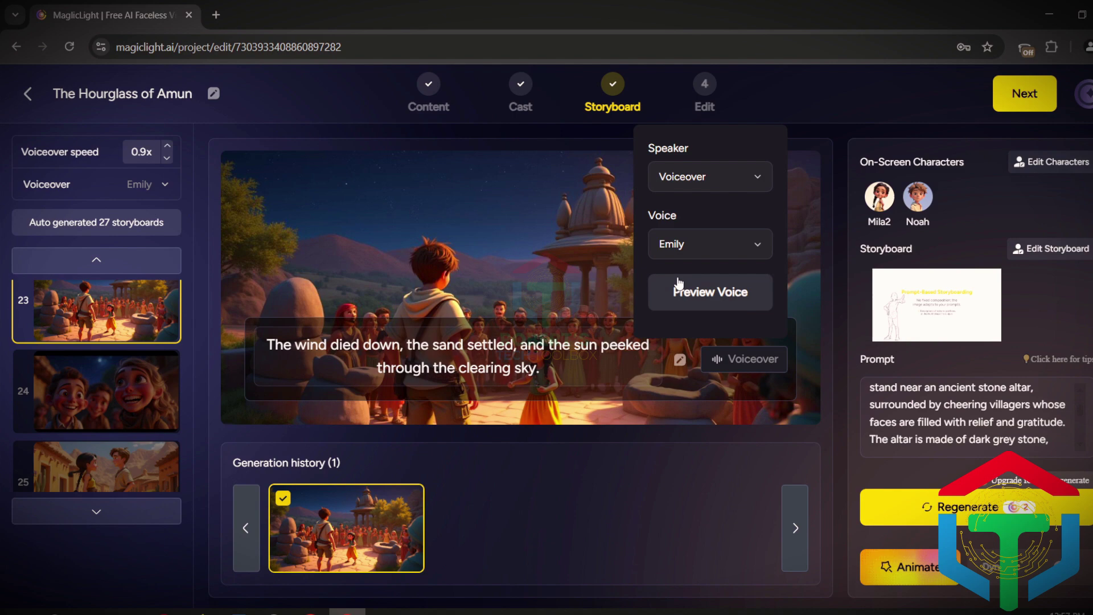
pyautogui.click(713, 176)
pyautogui.click(720, 237)
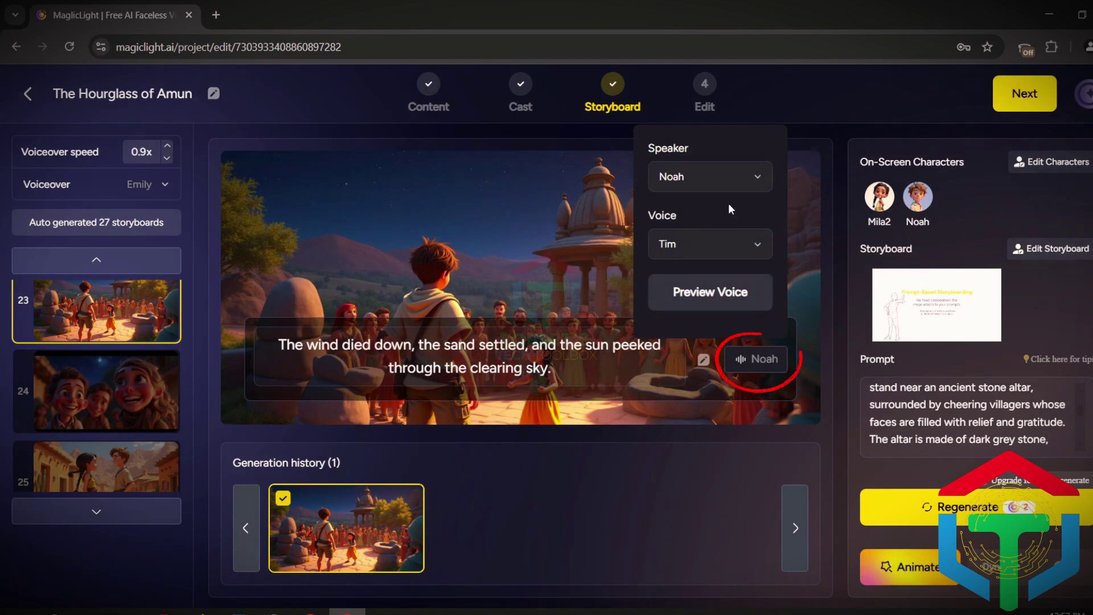
pyautogui.click(713, 175)
pyautogui.click(683, 263)
pyautogui.click(722, 178)
pyautogui.click(680, 209)
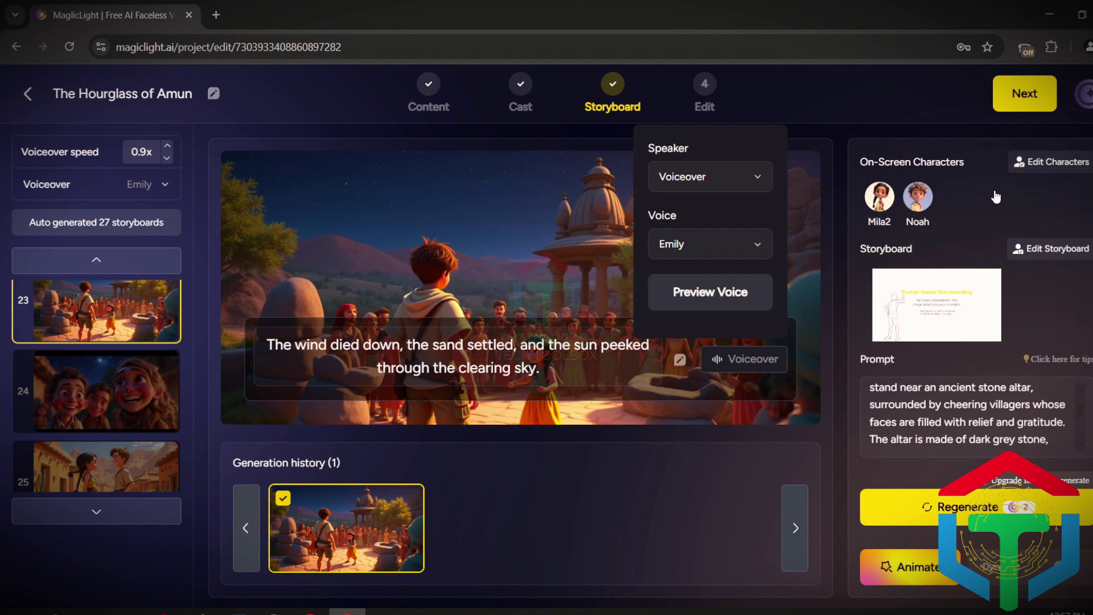
# - Check storyboard 05's character lineup and Look up pose sketches, leaving both unchanged
pyautogui.click(1049, 162)
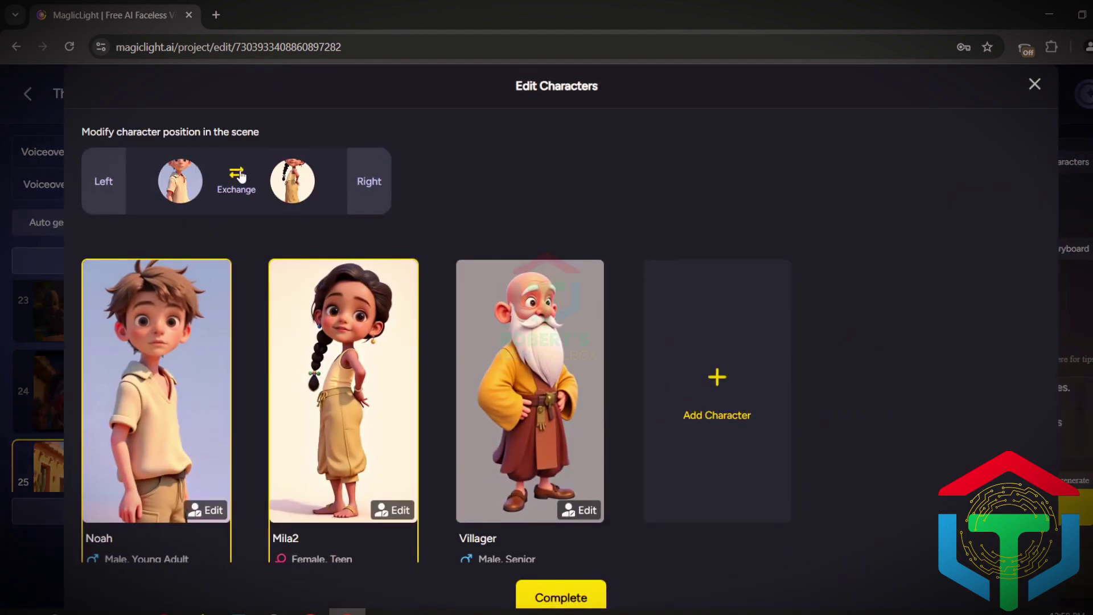
pyautogui.click(1035, 83)
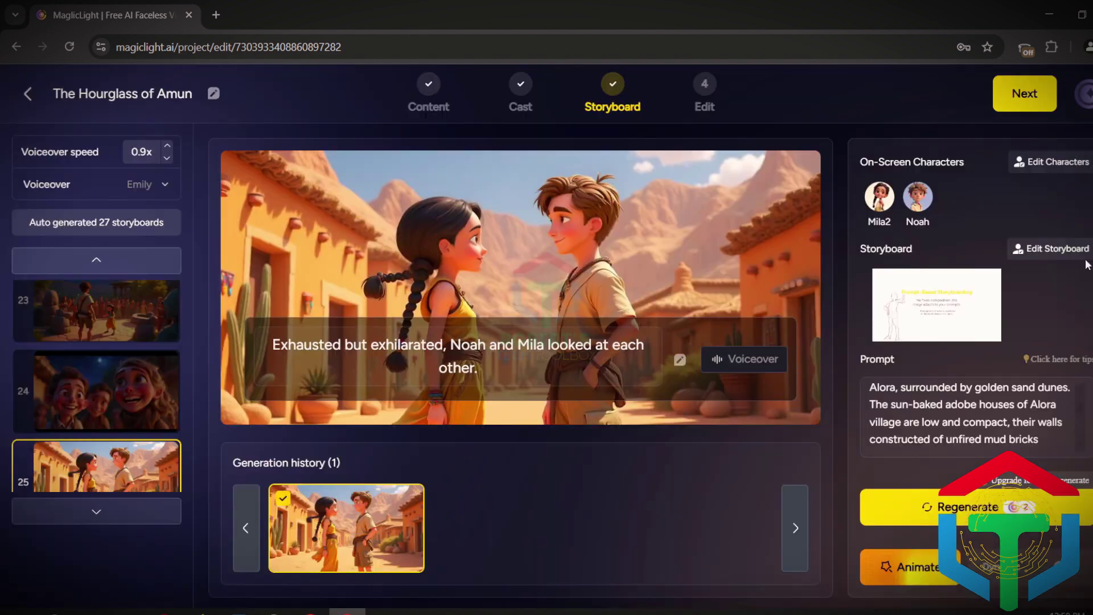
pyautogui.click(1049, 248)
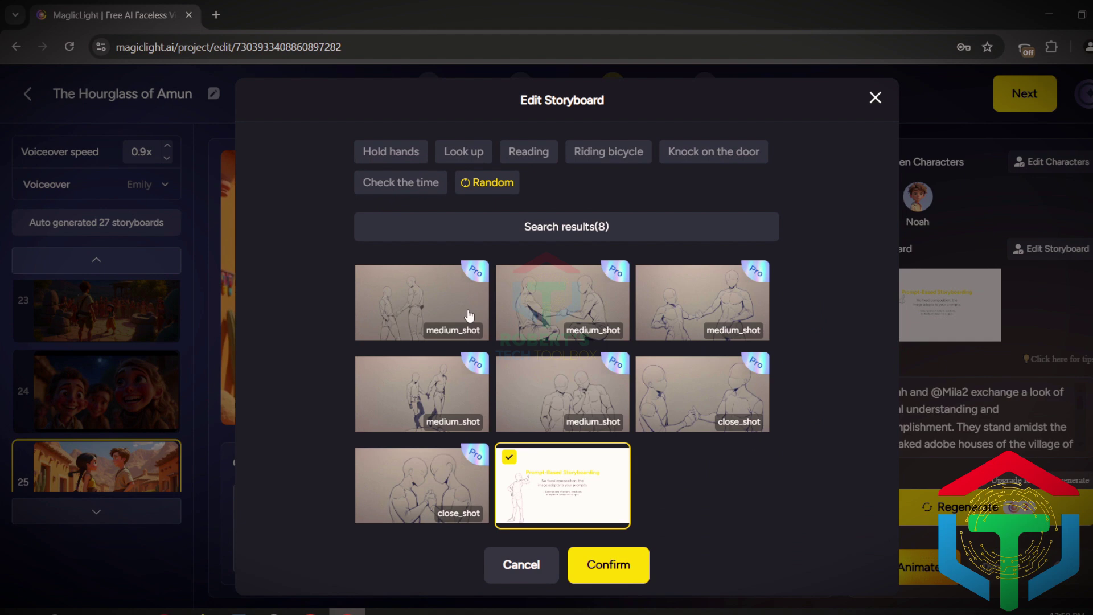
pyautogui.click(479, 152)
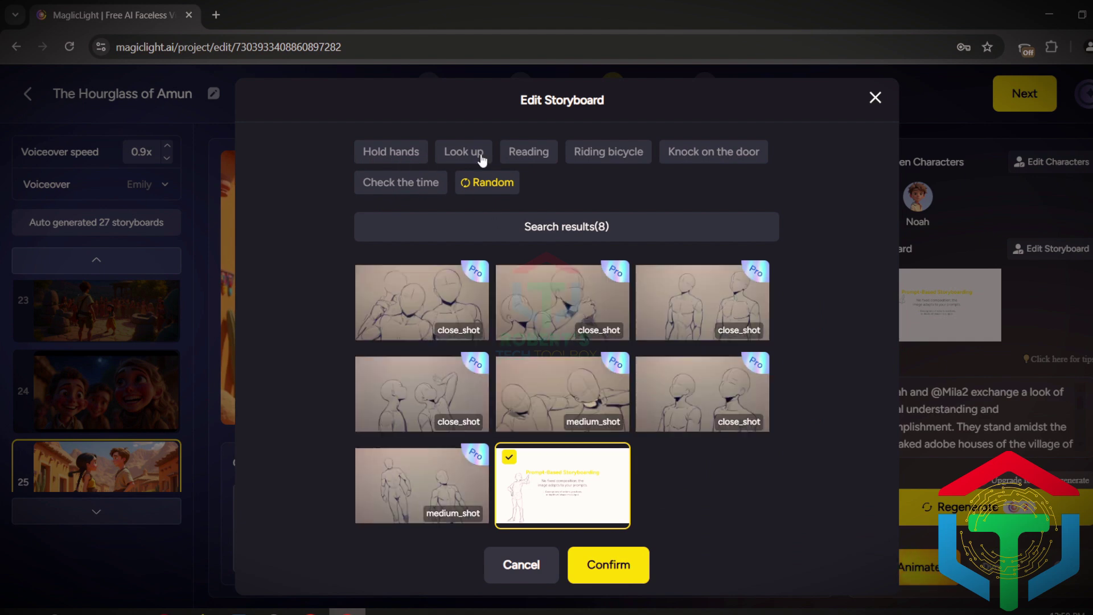
pyautogui.click(877, 97)
pyautogui.click(96, 355)
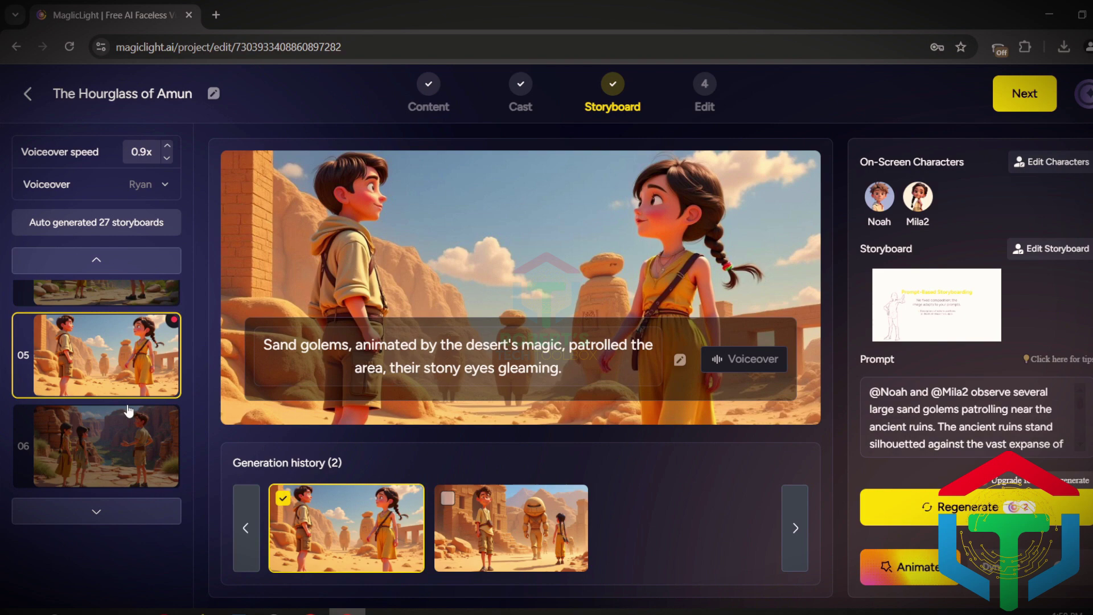
pyautogui.scroll(-3, 128, 412)
pyautogui.scroll(-2, 123, 427)
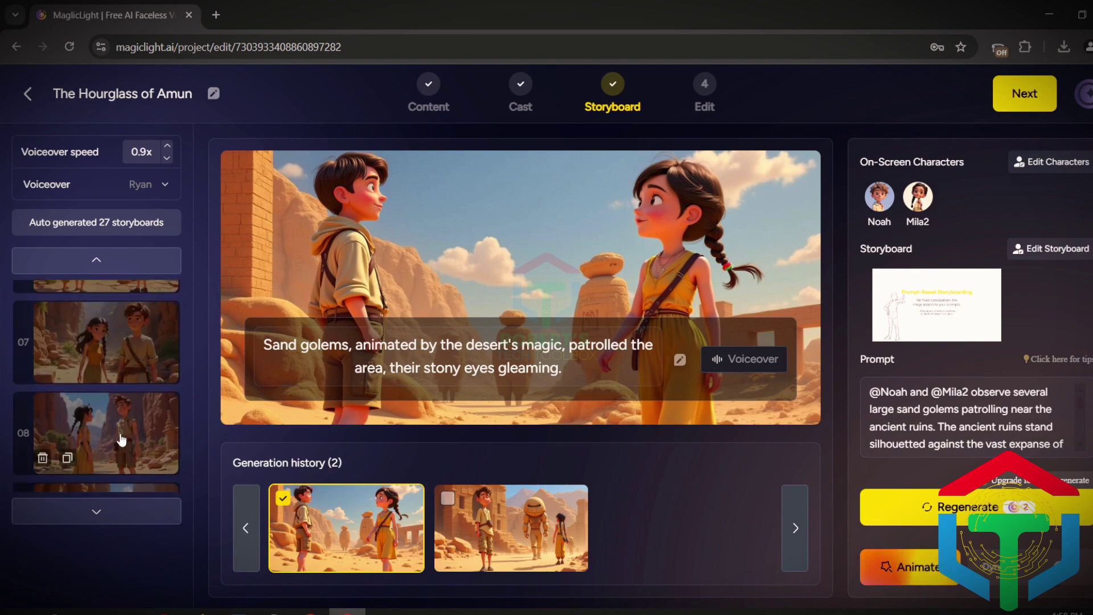
pyautogui.scroll(-10, 121, 440)
# - Animate storyboard 21's hourglass scene with Animate Pro and advance to the Edit step
pyautogui.click(96, 312)
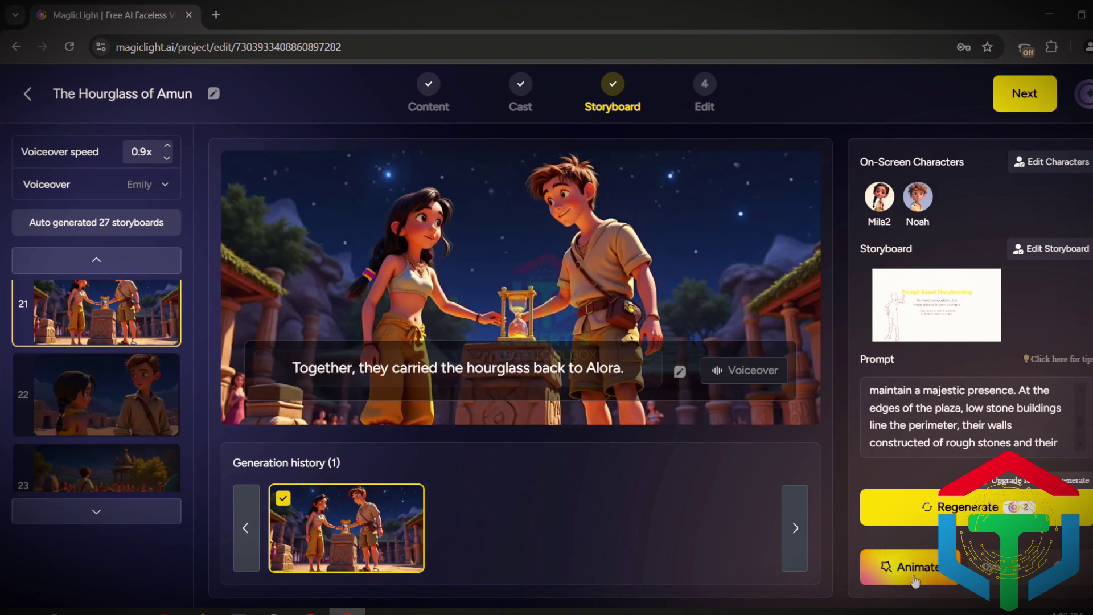
pyautogui.click(916, 569)
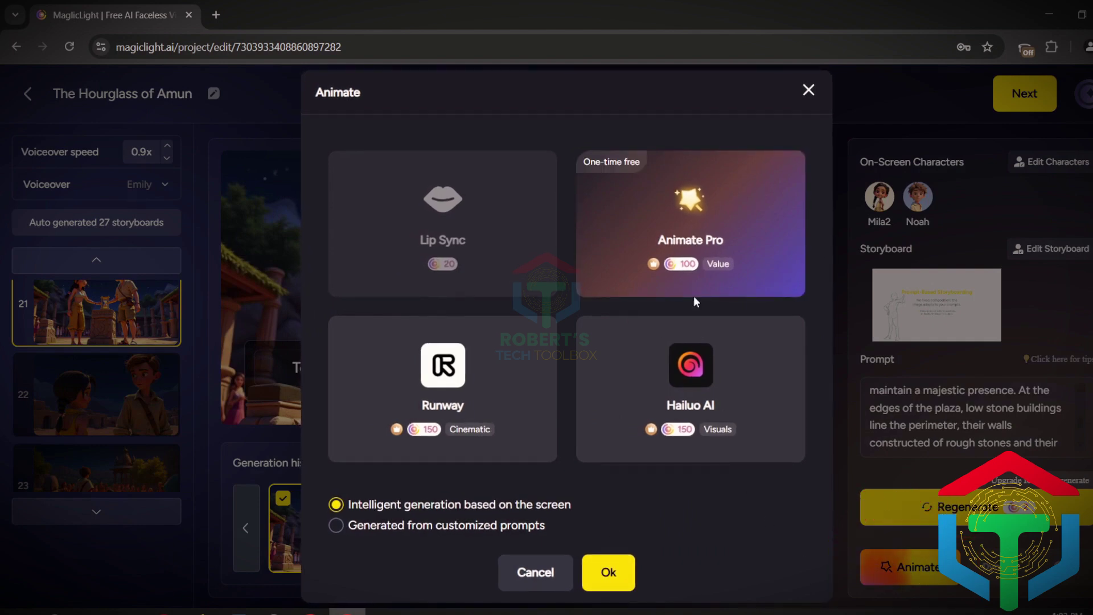
pyautogui.click(691, 242)
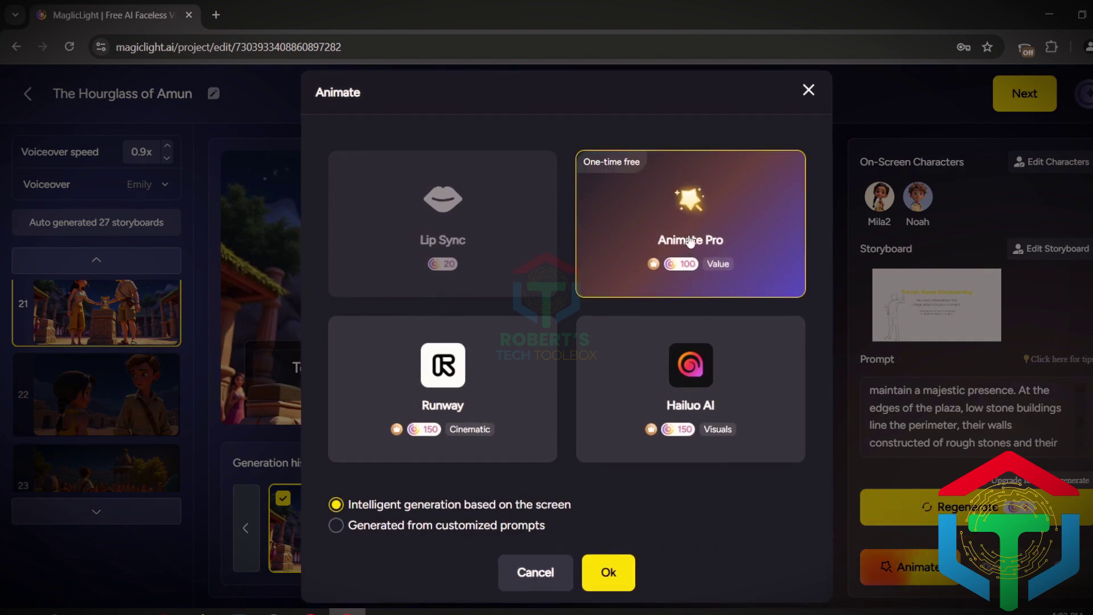
pyautogui.click(608, 572)
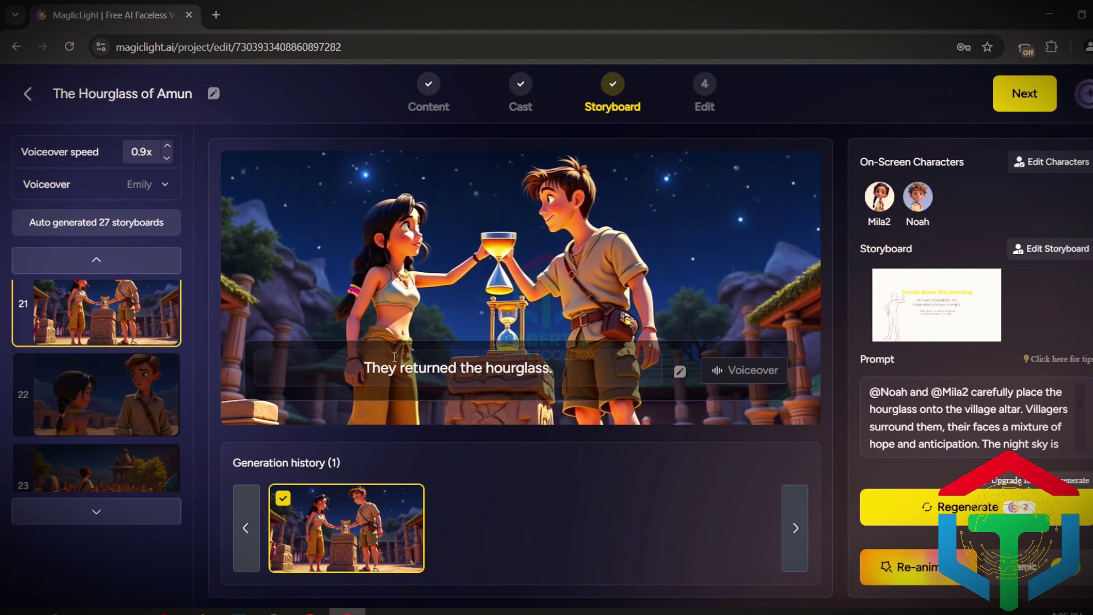
pyautogui.click(1025, 93)
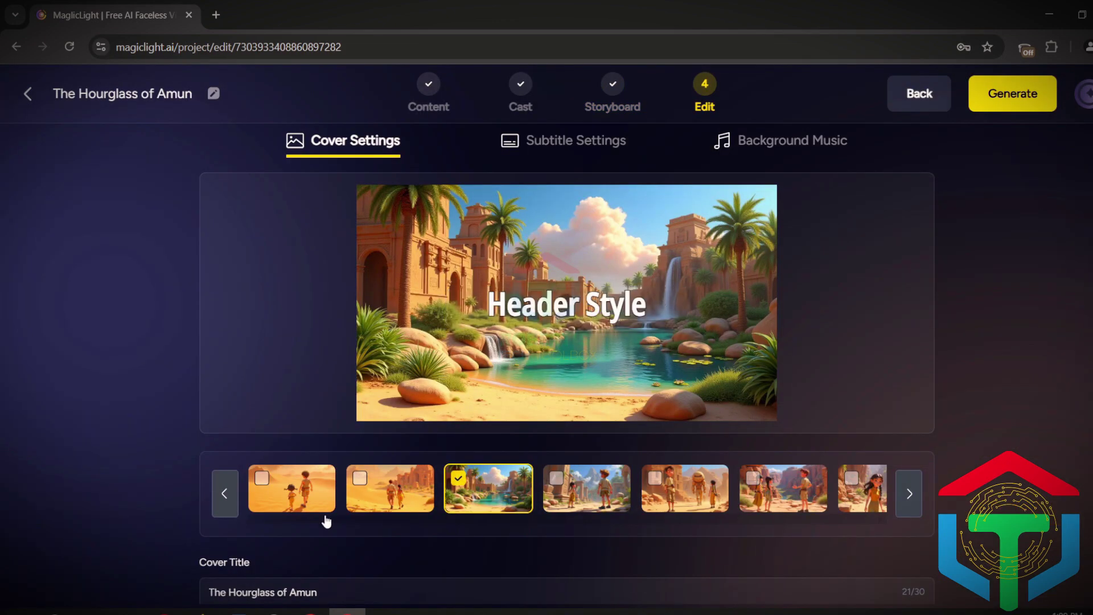
# - Pick a cover image and, after trying outlined and cursive, choose the plain yellow subtitle style
pyautogui.click(385, 493)
pyautogui.click(565, 140)
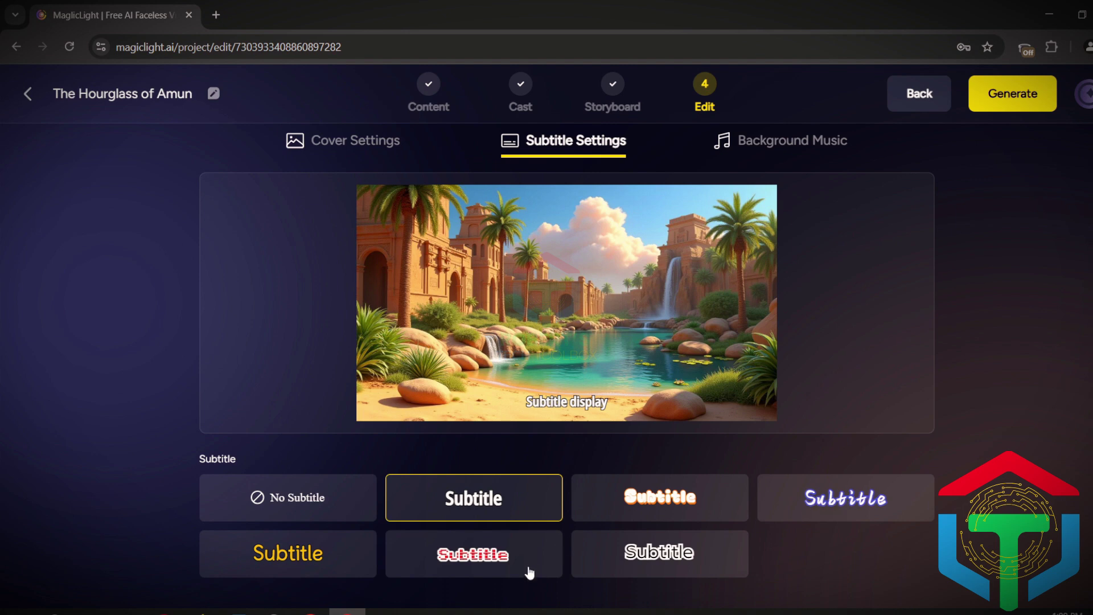
pyautogui.click(657, 561)
pyautogui.click(678, 513)
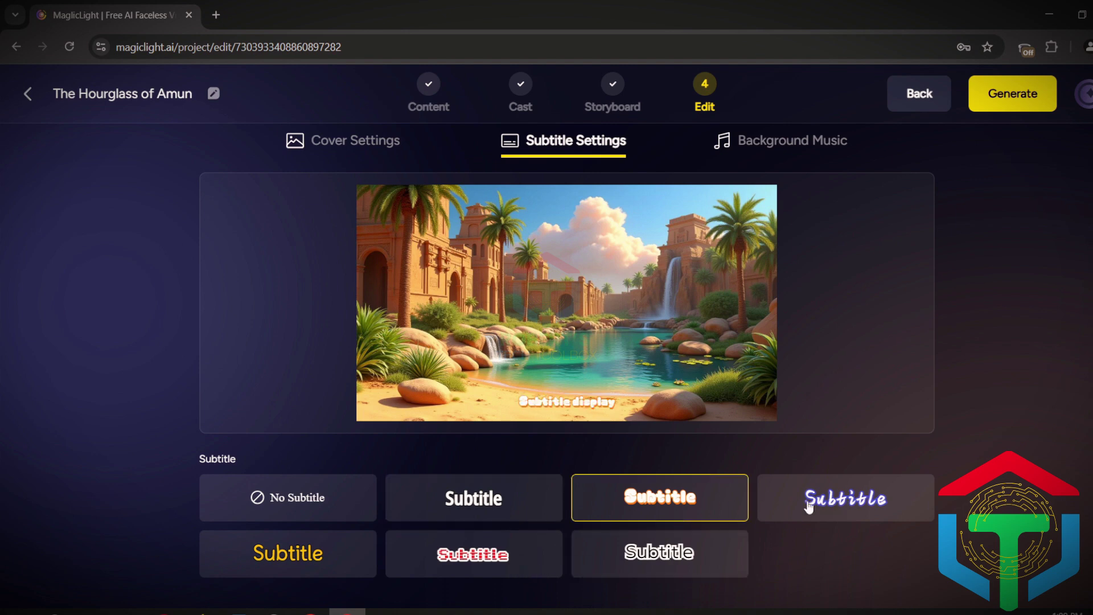
pyautogui.click(808, 507)
pyautogui.click(309, 565)
pyautogui.click(774, 142)
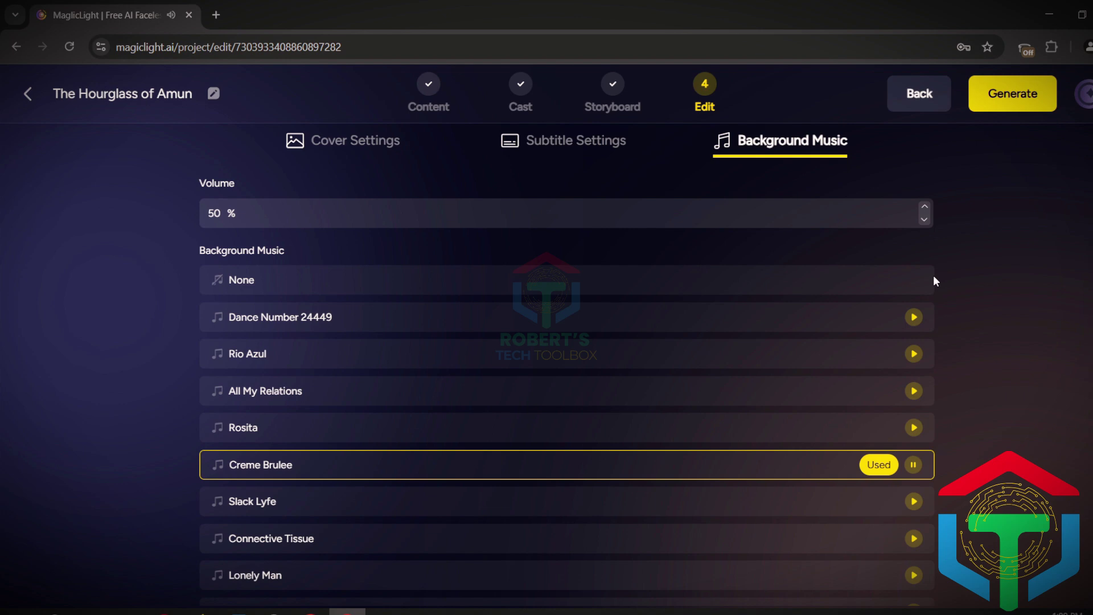
# - Lower the Creme Brulee background music volume to about 31%
pyautogui.click(925, 220)
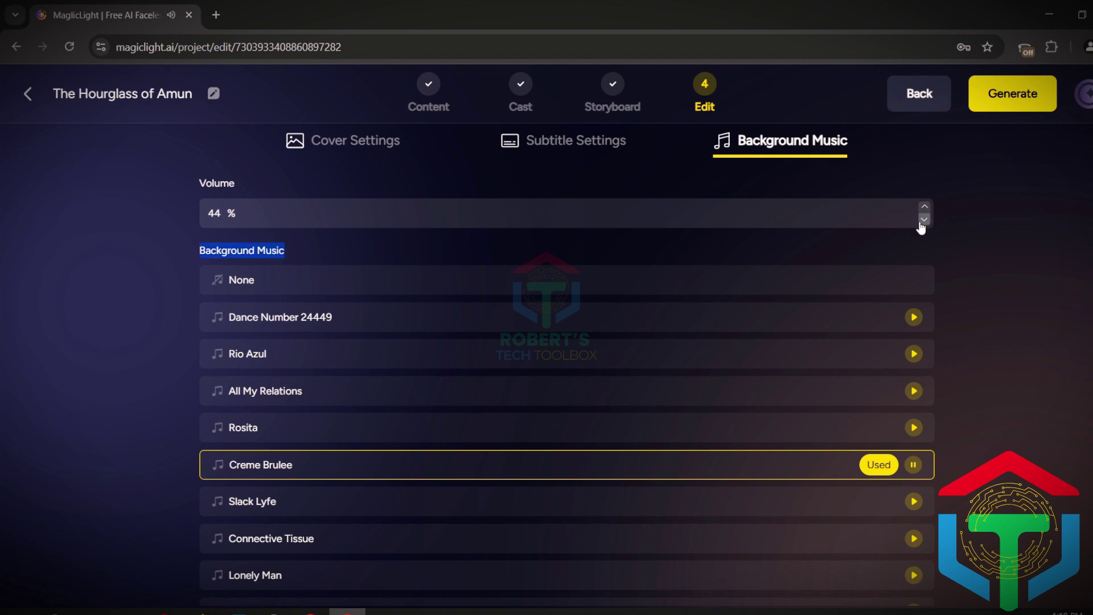
pyautogui.click(925, 219)
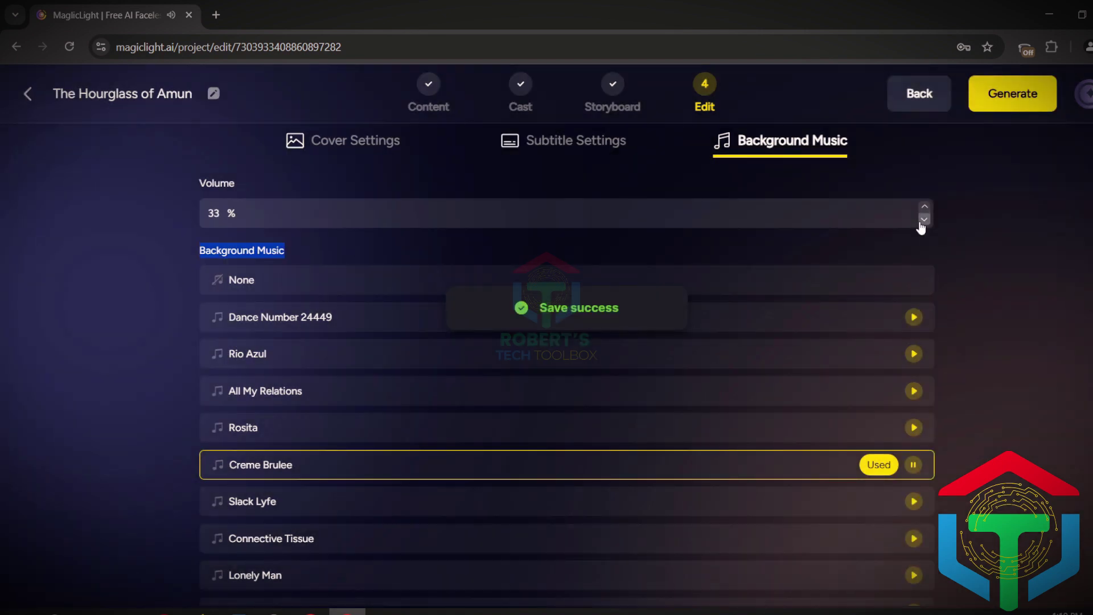
pyautogui.click(925, 220)
pyautogui.click(924, 219)
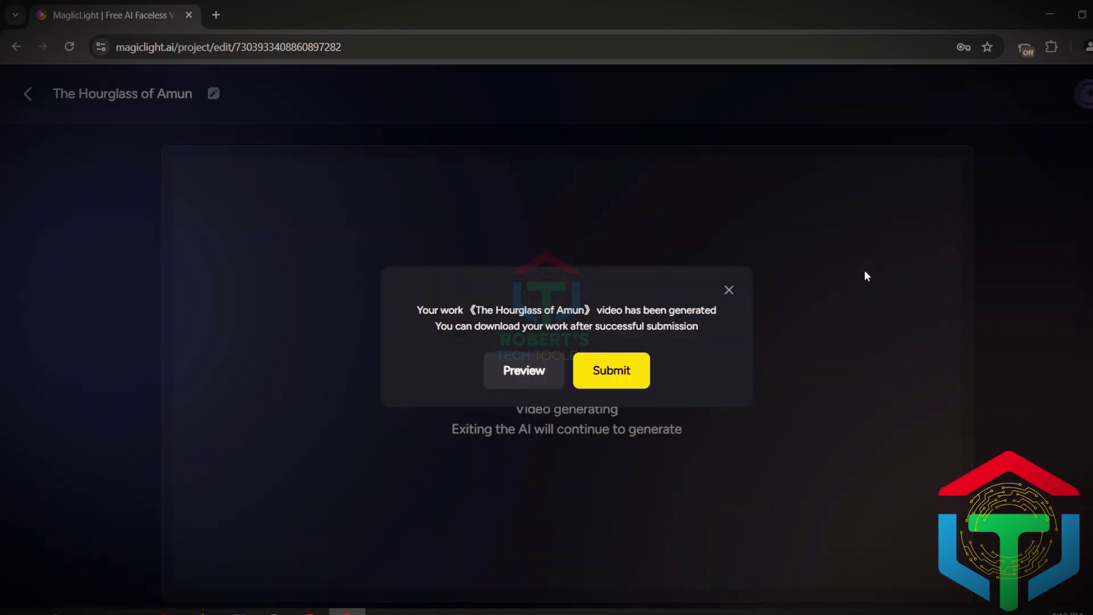
# - Preview the generated Hourglass of Amun video and play it
pyautogui.click(521, 371)
pyautogui.click(568, 376)
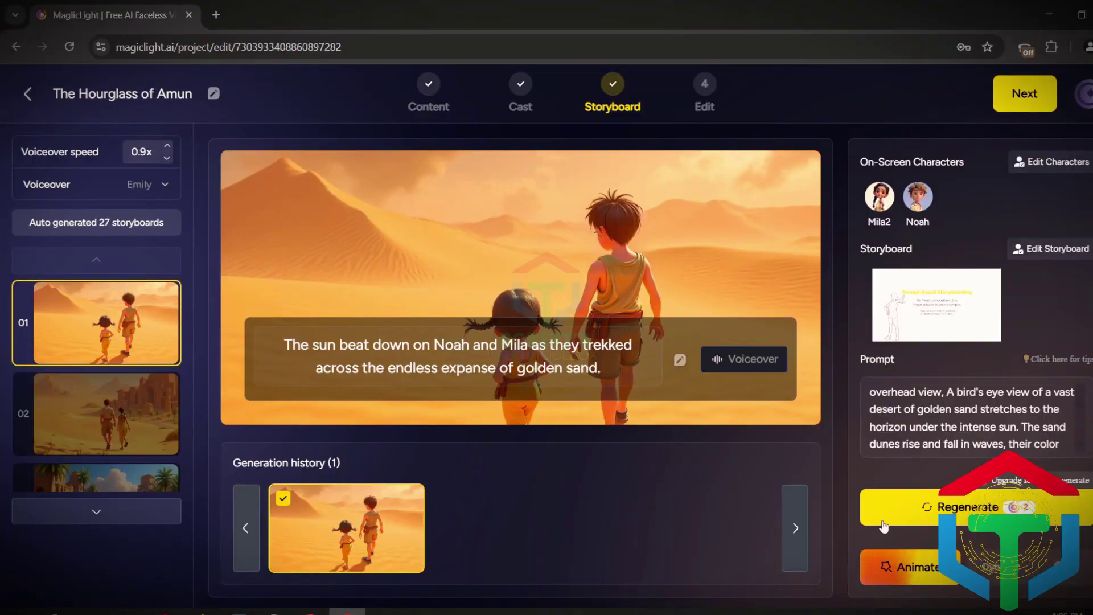
# - Bring up the animation options for the current storyboard scene
pyautogui.click(910, 572)
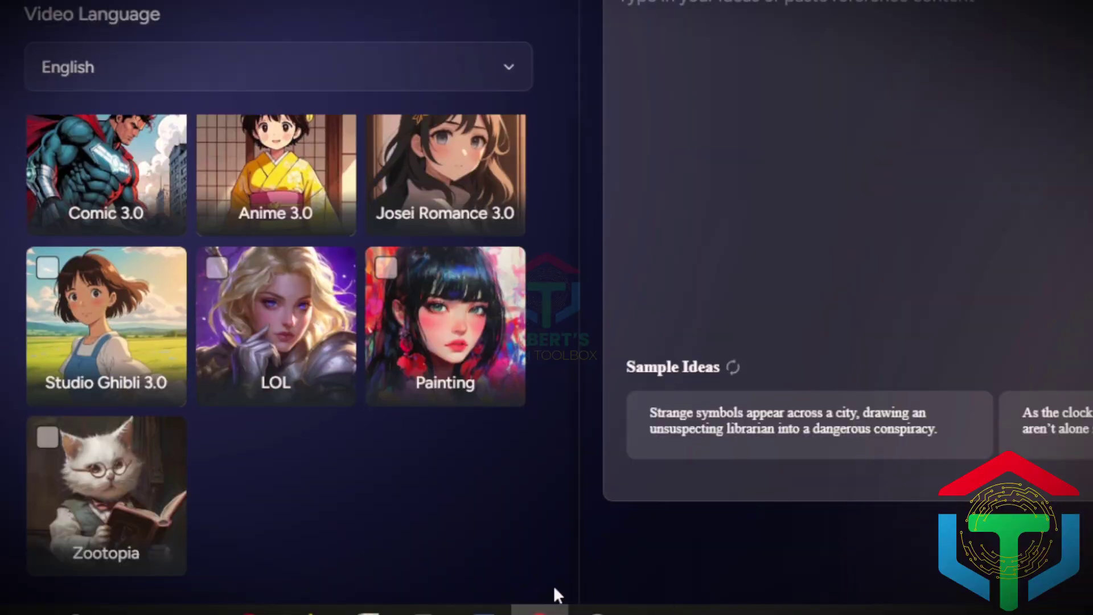
pyautogui.scroll(3, 444, 524)
pyautogui.scroll(3, 443, 524)
pyautogui.scroll(3, 443, 525)
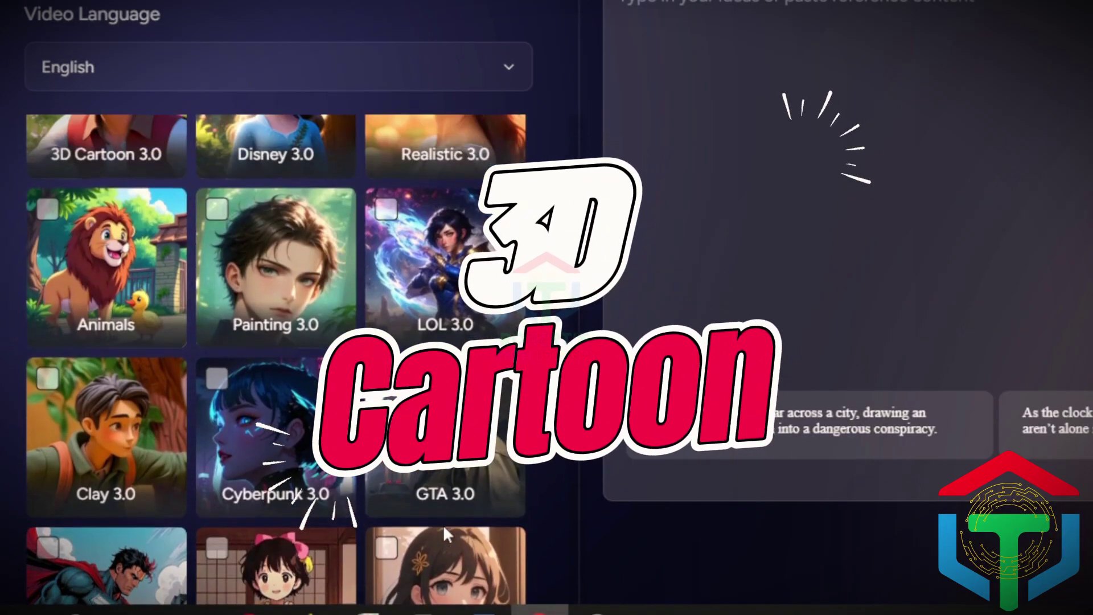
pyautogui.scroll(2, 443, 524)
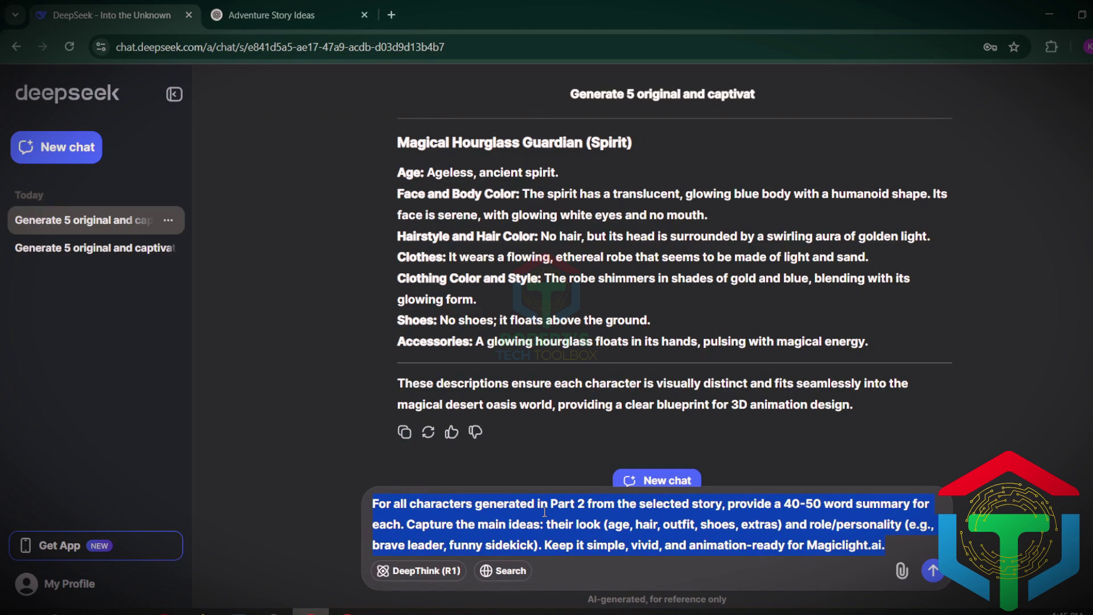
# - Send DeepSeek the request for 40–50 word character summaries
pyautogui.press('Return')
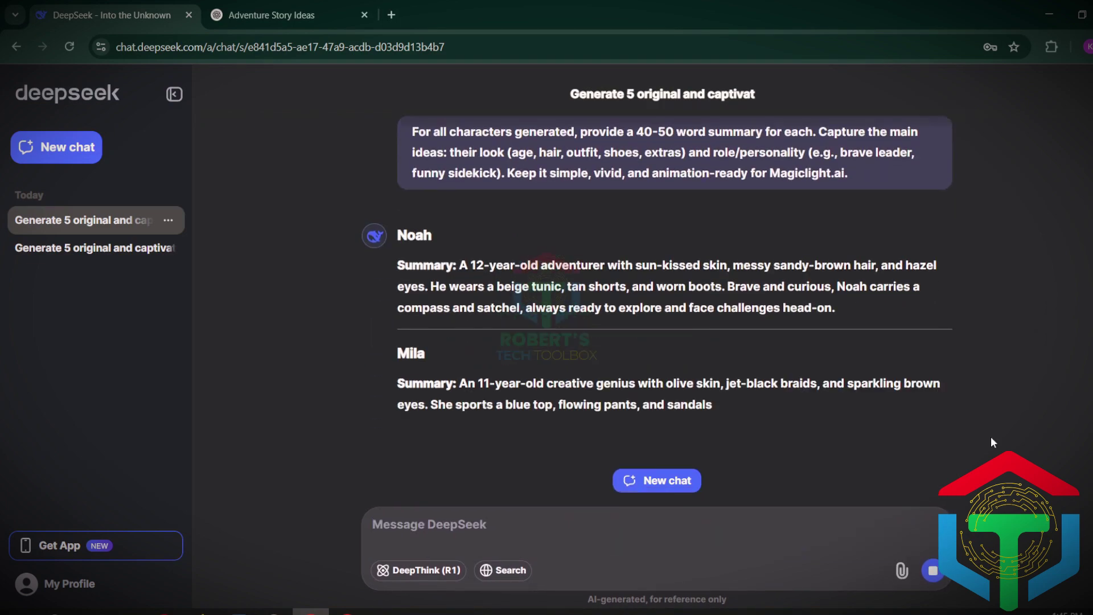